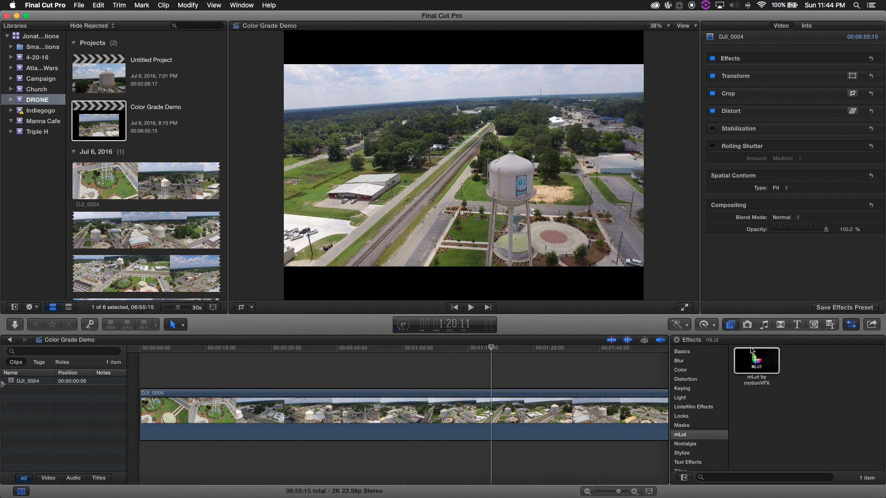
Apply the mLut effect to the DJI_0004 clip in the timeline and open the mLut Library, keeping the video preview in sight.
drag(752, 353, 585, 404)
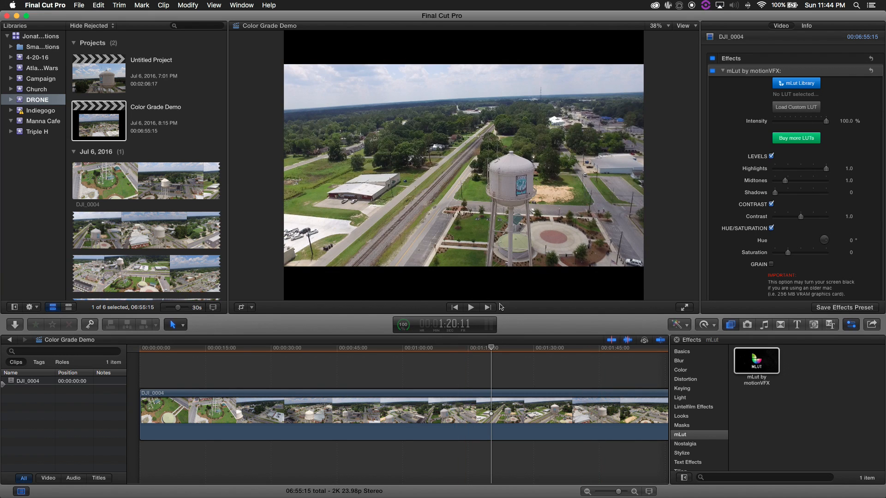
click(810, 86)
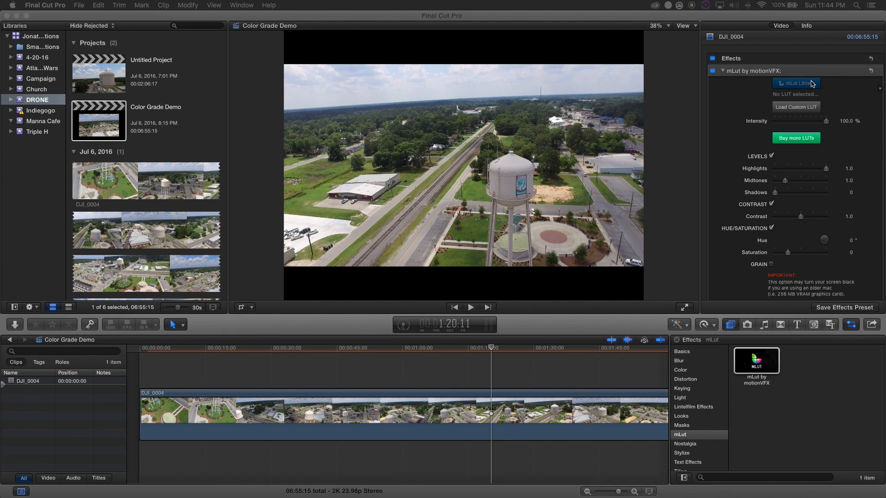
drag(885, 109, 632, 154)
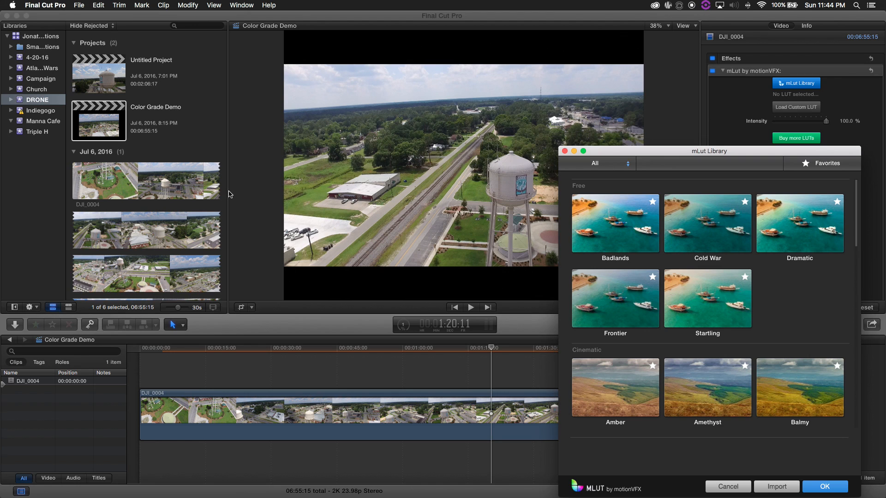
drag(659, 154, 665, 124)
Preview the Free pack LUTs Badlands, Cold War, Dramatic, Frontier and Startling on the clip.
scroll(722, 316, down, 10)
scroll(722, 316, down, 3)
scroll(723, 309, up, 15)
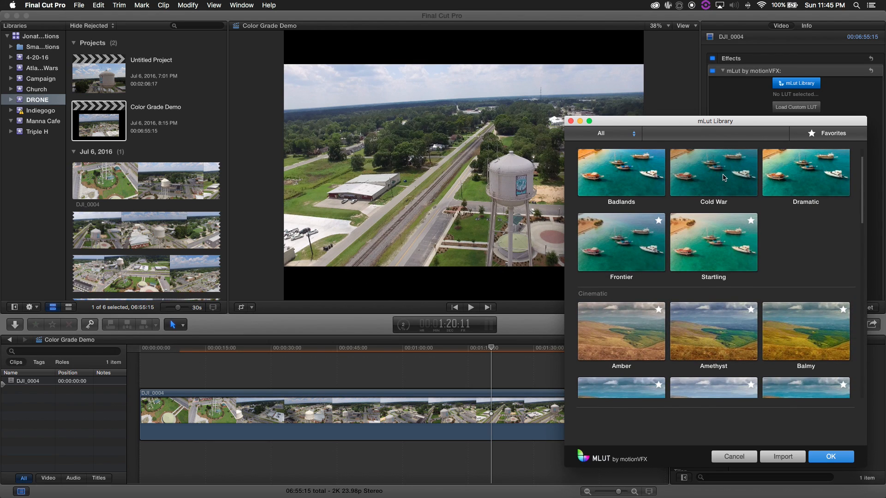
scroll(723, 178, up, 2)
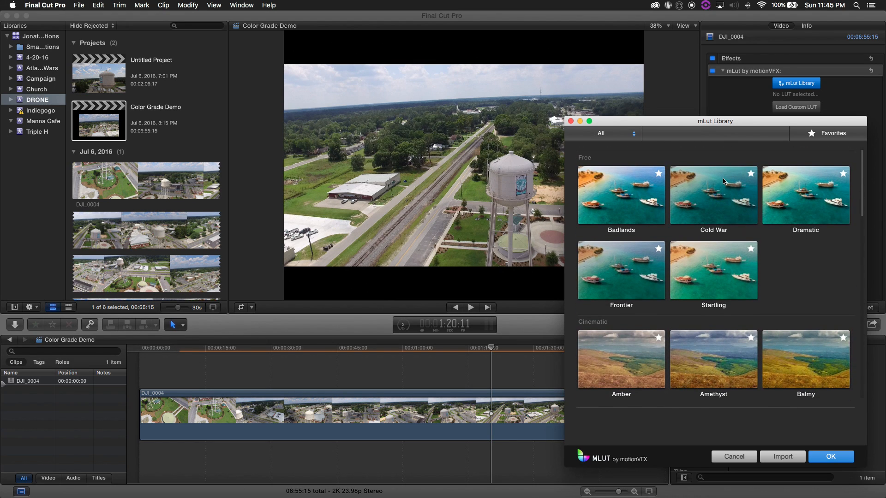
click(645, 195)
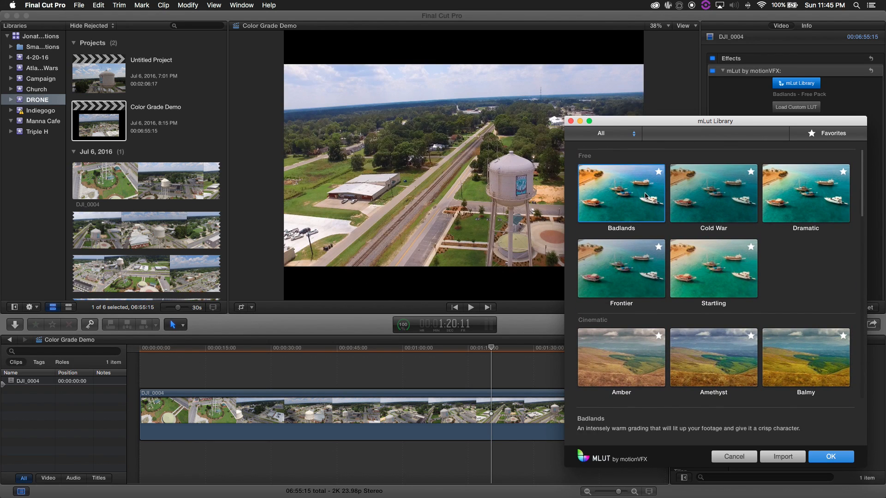
click(703, 193)
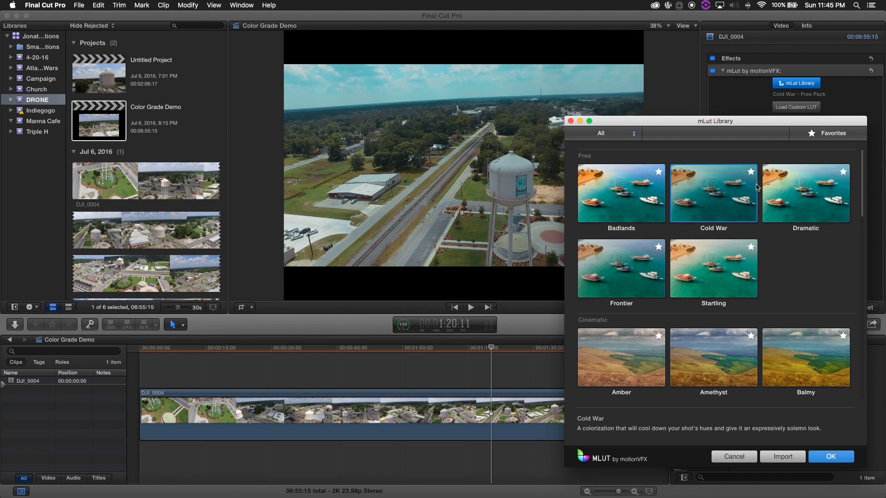
click(795, 191)
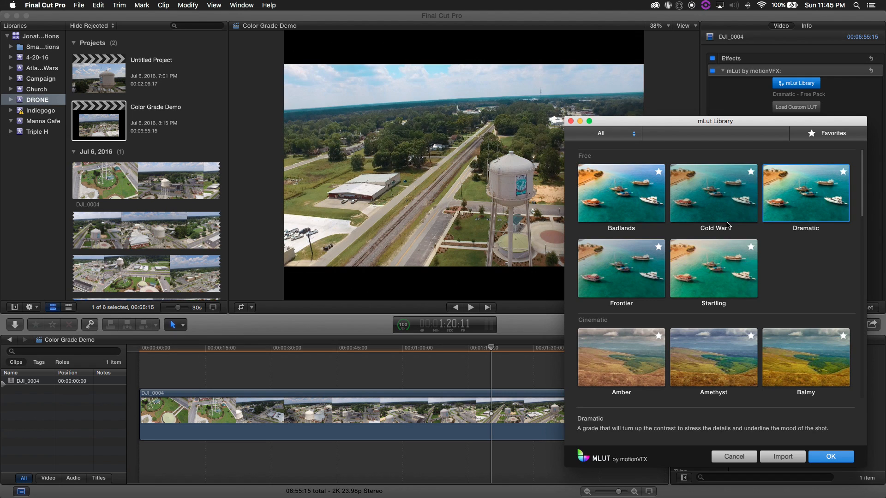
click(660, 272)
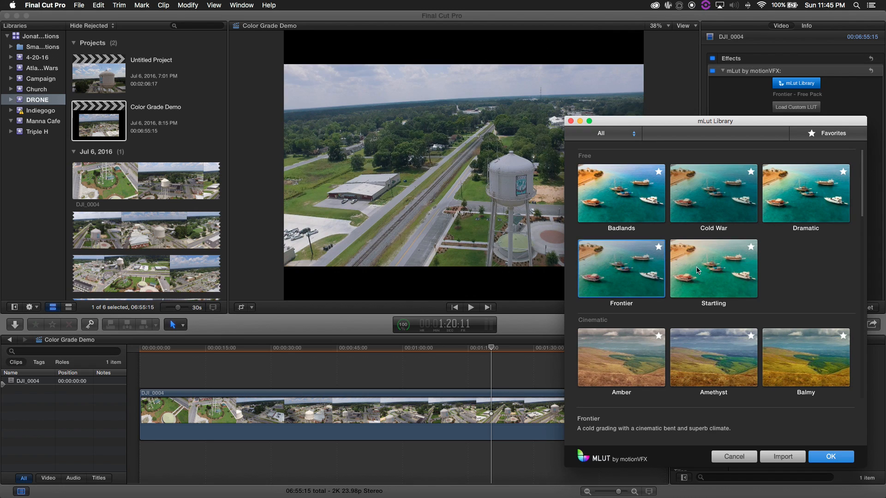
scroll(692, 272, down, 2)
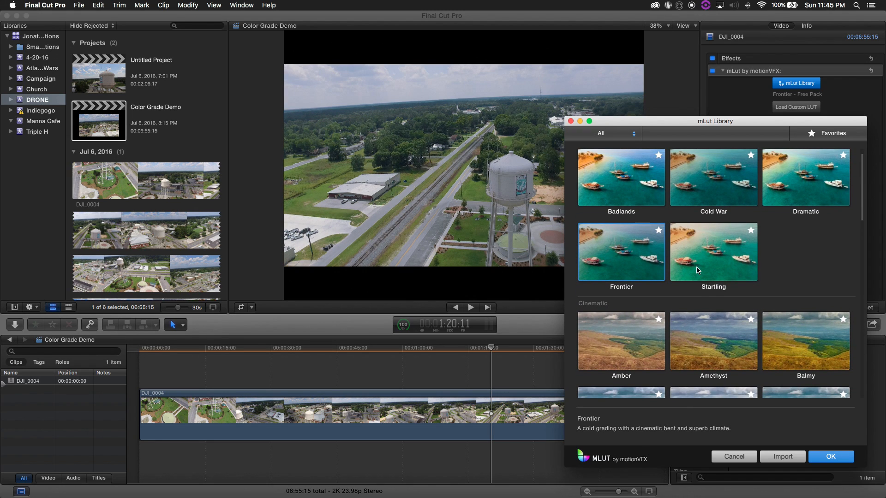
click(698, 270)
Preview the Cinematic pack LUTs Amber, Amethyst, Balmy, Beryl, Bleak and Cerulean on the clip.
scroll(698, 270, down, 1)
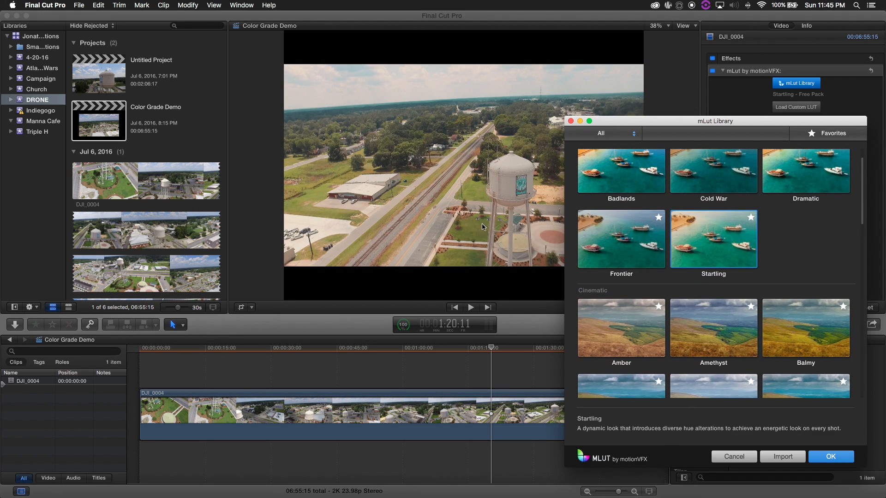
scroll(675, 258, down, 5)
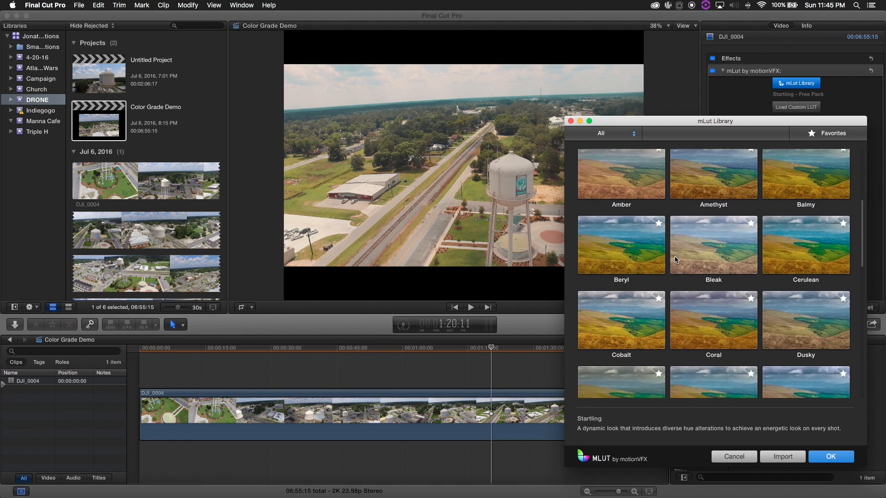
click(641, 202)
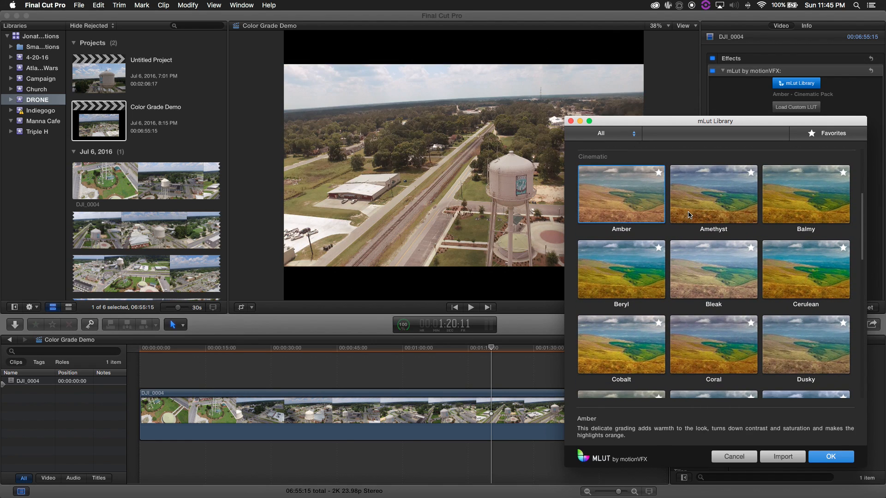
click(694, 214)
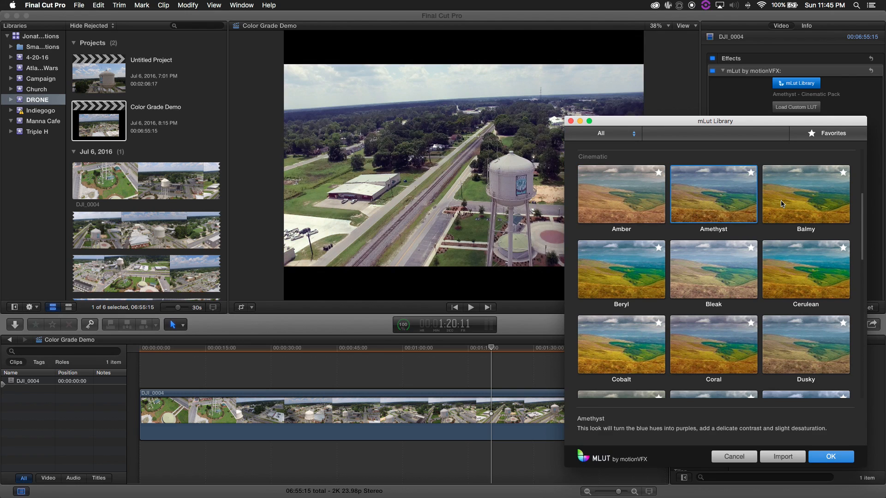
click(802, 198)
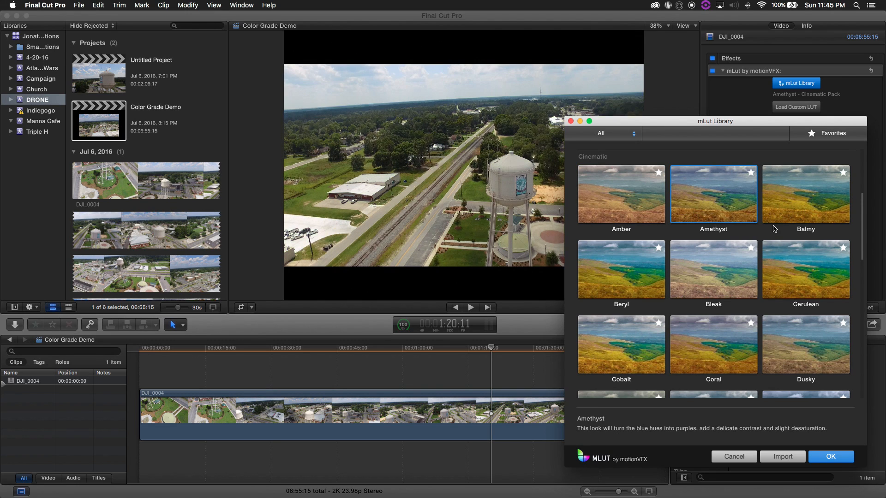
click(651, 282)
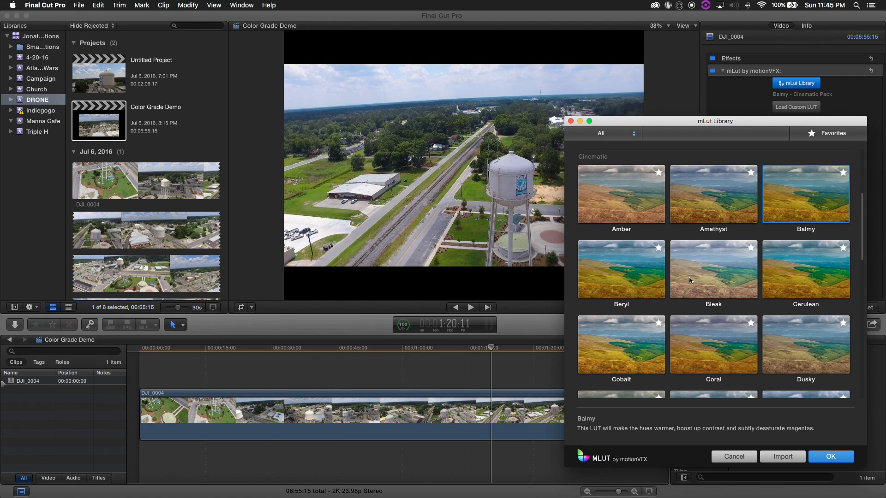
click(703, 279)
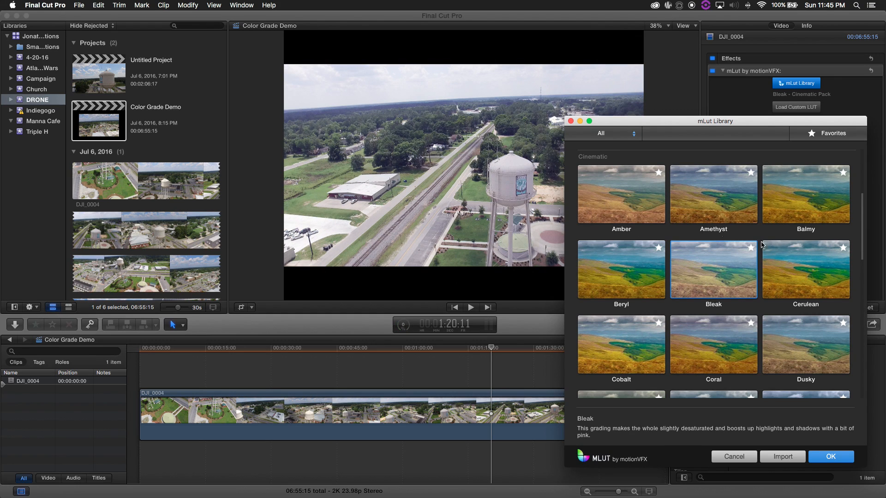
click(802, 283)
Preview the Cinematic LUTs Cobalt, Coral, Dusky, Dusty and Eco on the drone footage.
scroll(761, 295, down, 2)
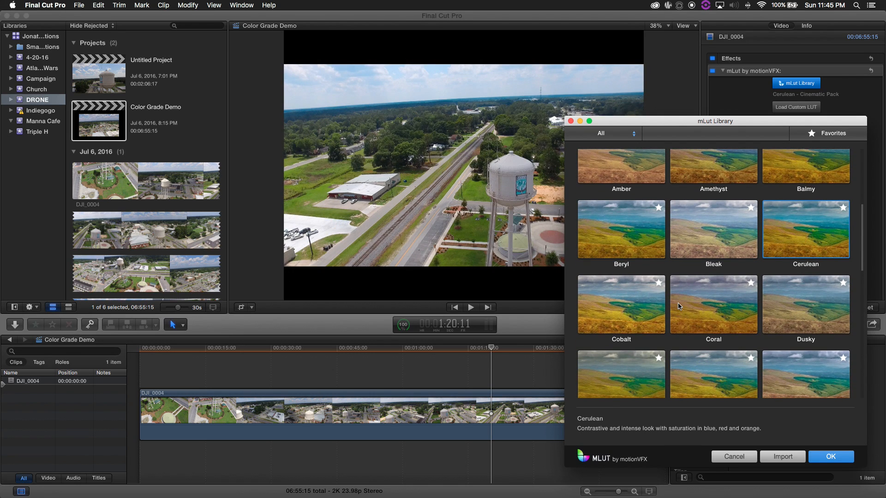
key(Right)
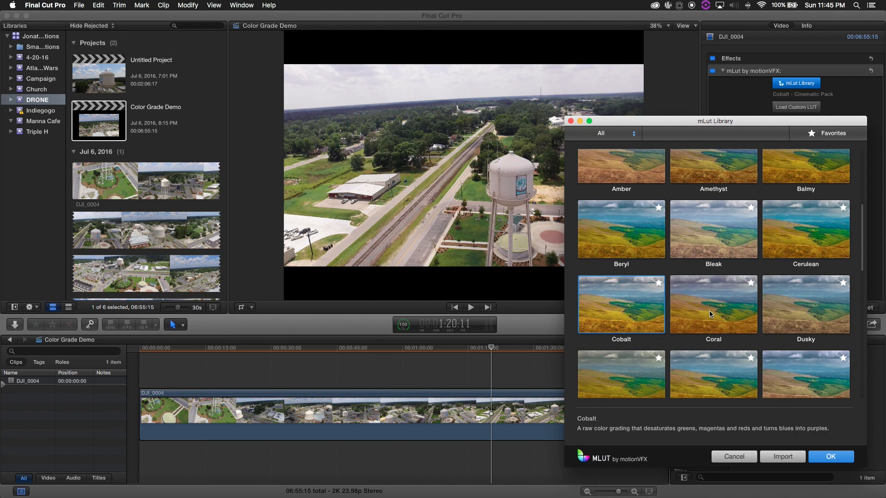
click(709, 311)
key(Right)
scroll(741, 296, down, 2)
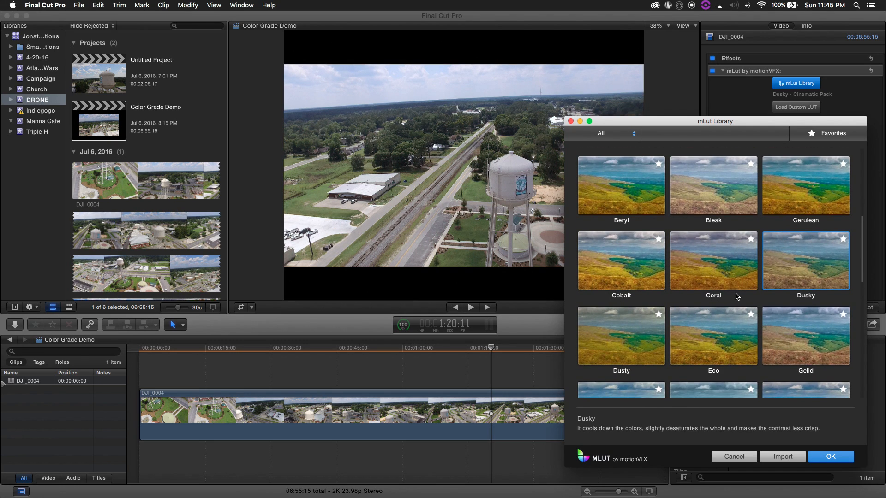
click(627, 339)
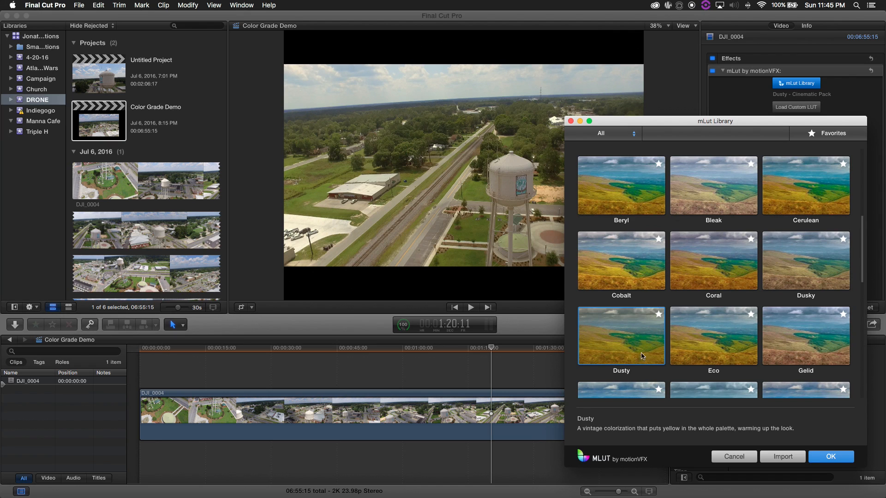
click(692, 332)
Preview the Cinematic LUTs Gelid, Glacial, Icebound and Intense on the drone footage.
scroll(692, 332, down, 1)
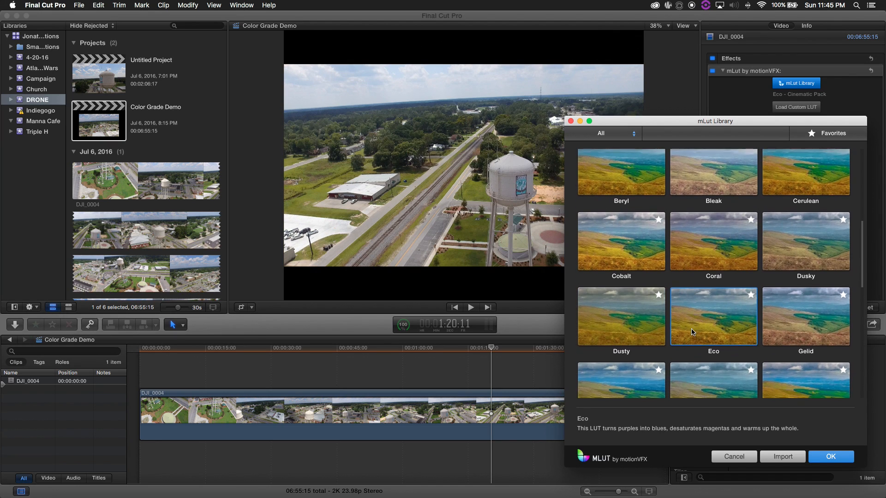
click(783, 332)
scroll(738, 321, down, 1)
click(649, 355)
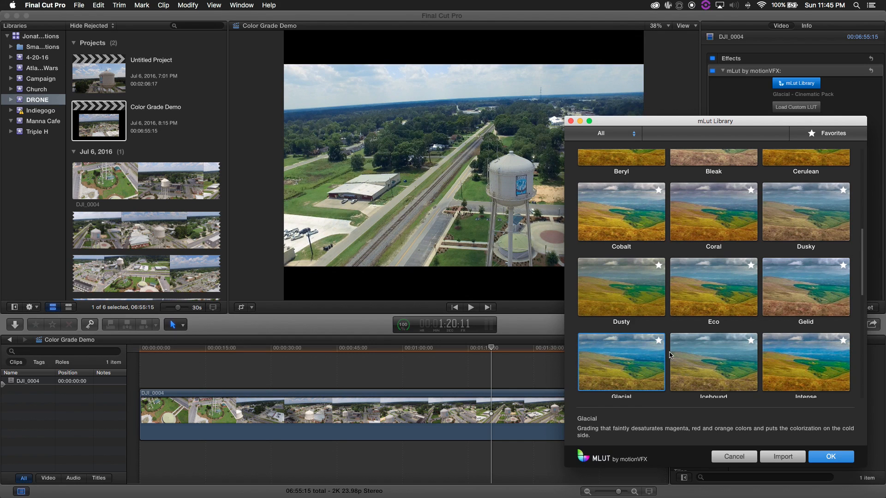
scroll(668, 355, down, 1)
click(693, 359)
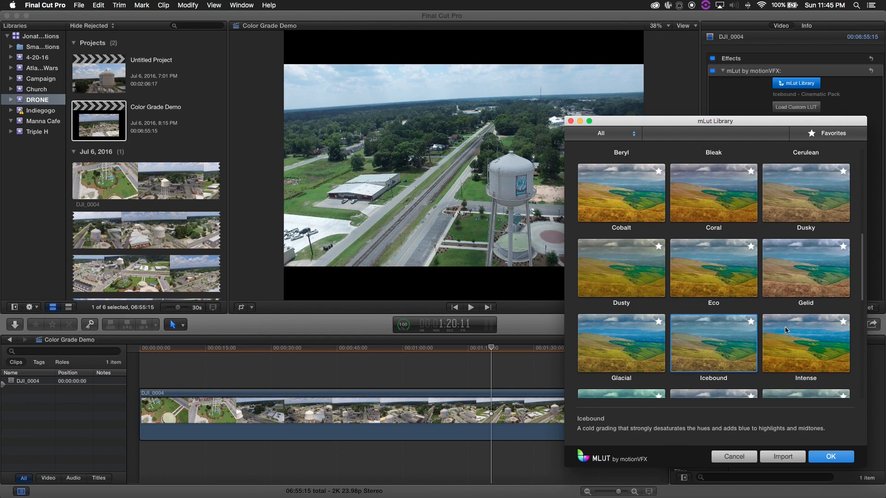
click(800, 340)
Preview the Cinematic LUTs Khaki, Maroon, Mellow, Navy, Nostalgic and Profuse on the drone footage.
scroll(756, 342, down, 4)
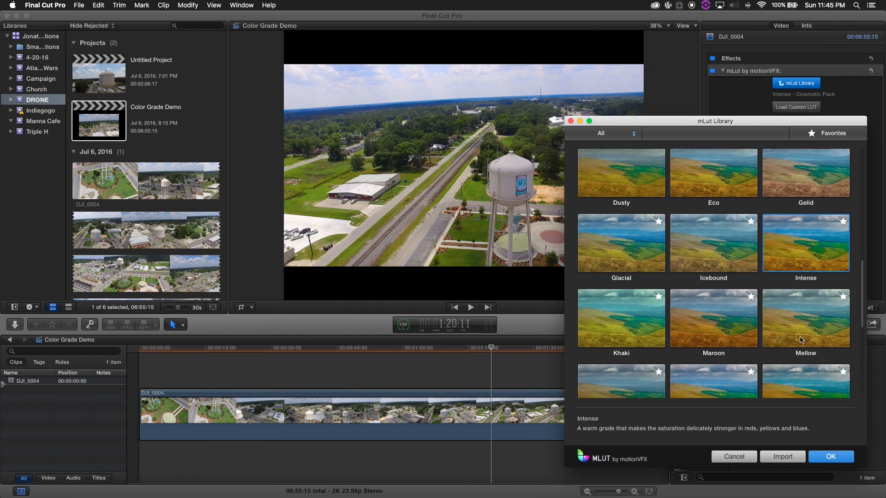
click(650, 290)
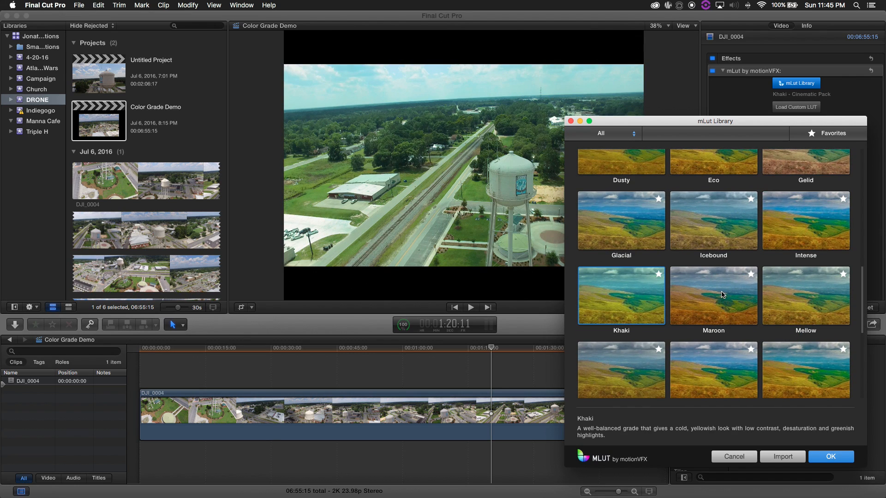
click(722, 295)
click(806, 304)
scroll(733, 315, down, 1)
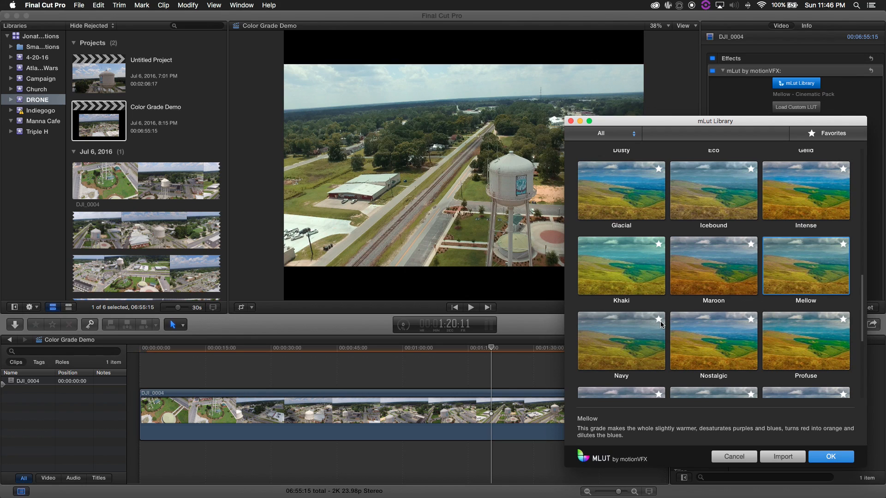
click(625, 349)
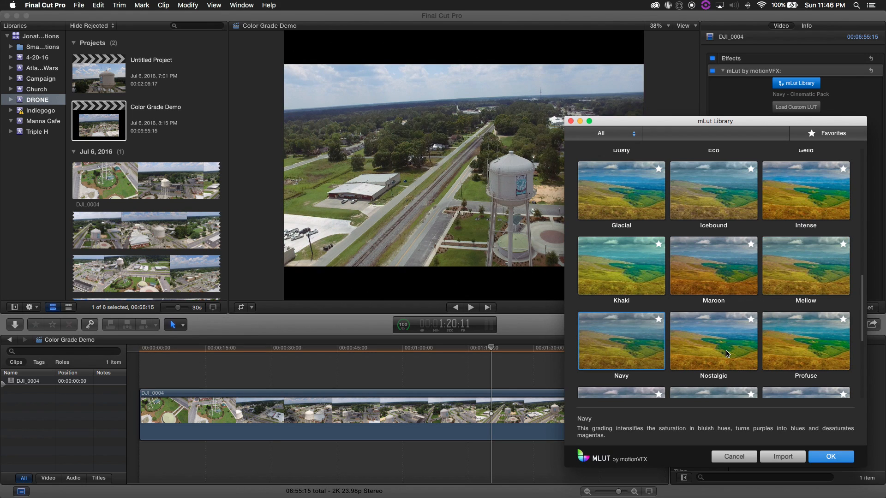
click(742, 343)
scroll(784, 342, down, 2)
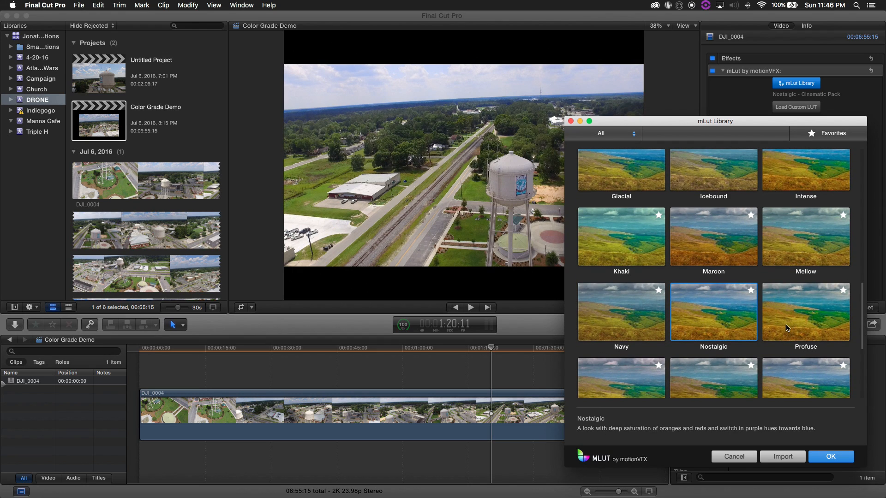
click(803, 314)
Preview the Cinematic LUTs Ruddy, Sapphire, Saturator and Snapshot on the drone footage.
scroll(738, 332, down, 4)
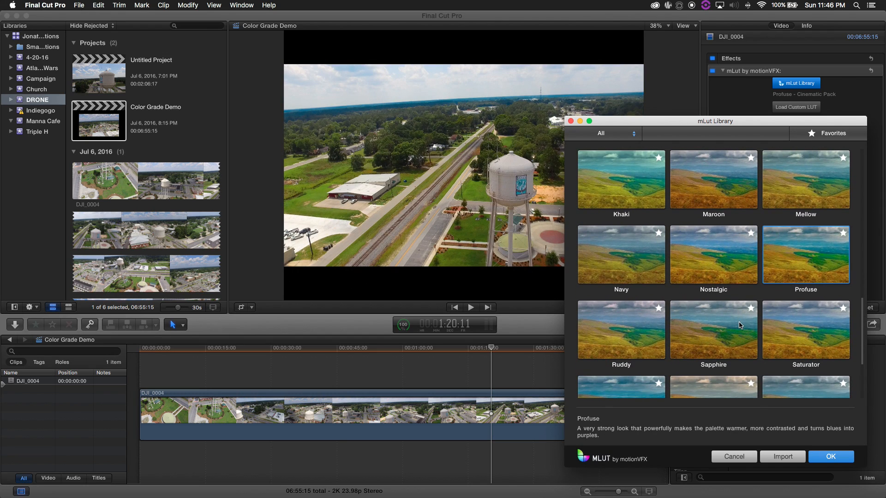
click(651, 343)
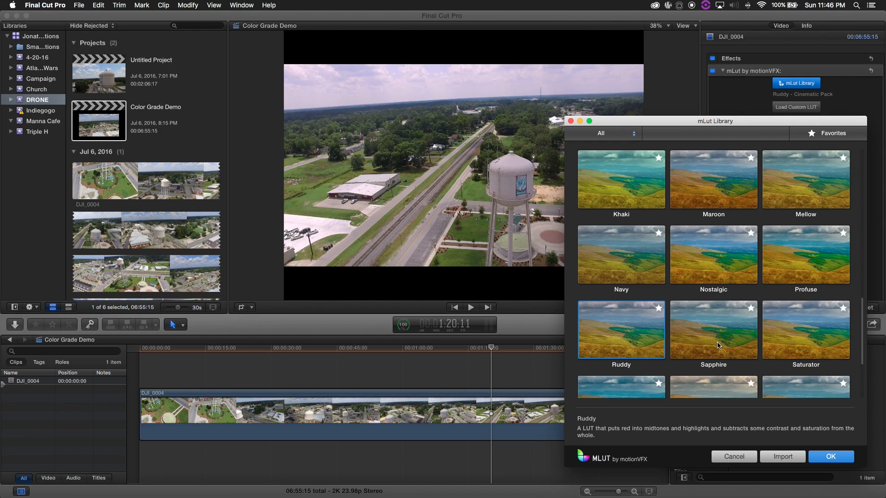
key(Right)
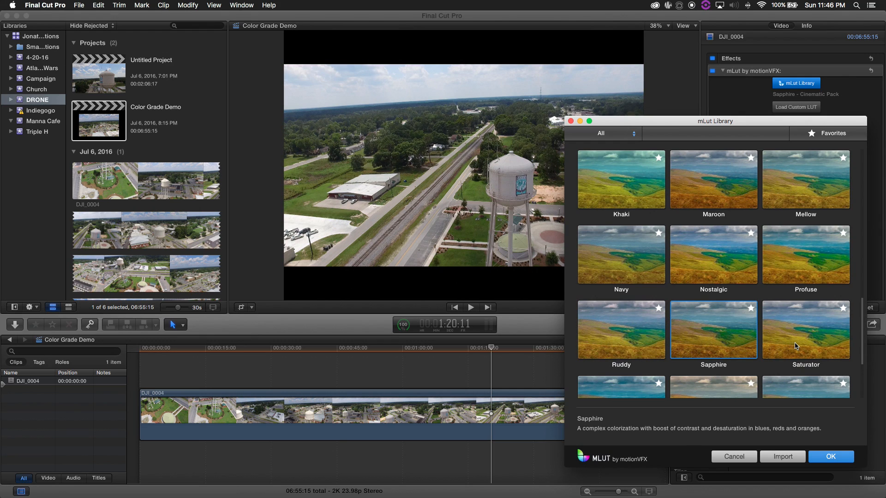
scroll(765, 346, down, 4)
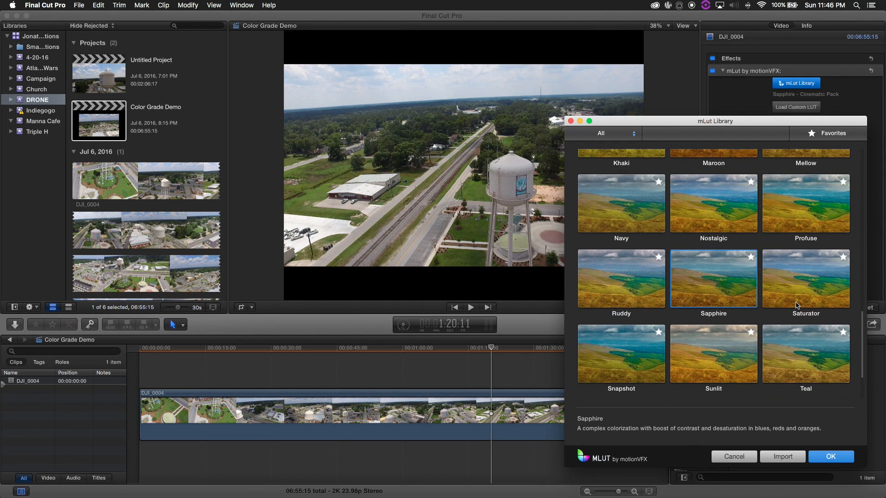
key(Right)
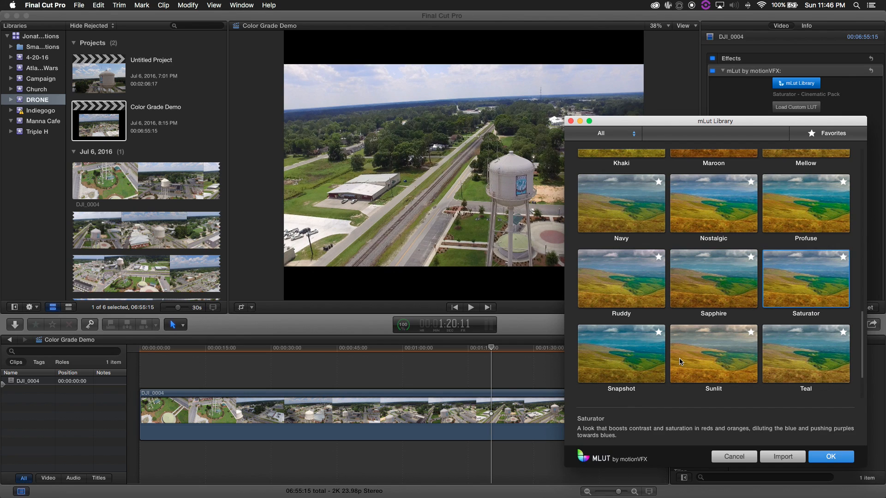
key(Right)
scroll(697, 366, down, 2)
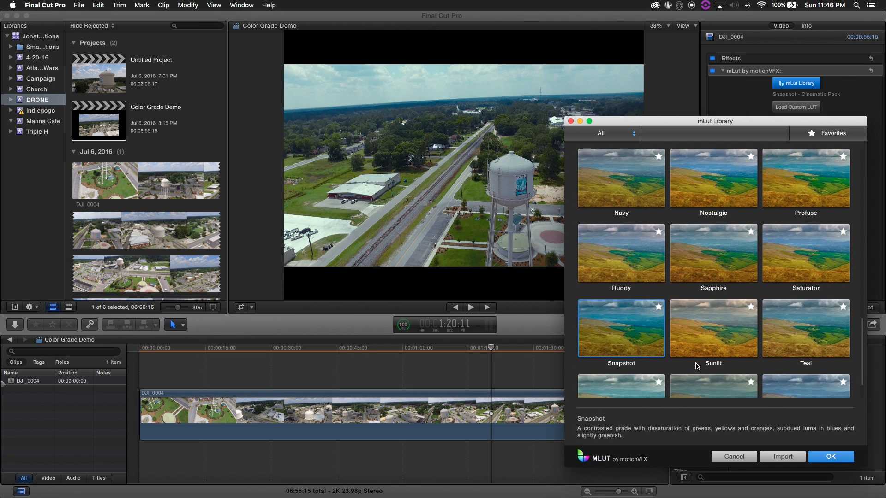
Preview the Cinematic LUTs Sunlit, Teal, Verdant and Verde on the drone footage.
key(Right)
scroll(738, 332, down, 2)
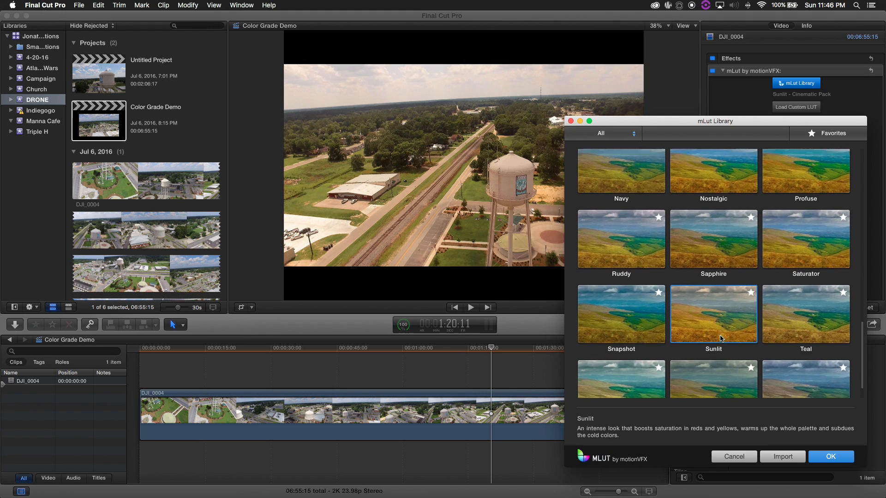
key(Right)
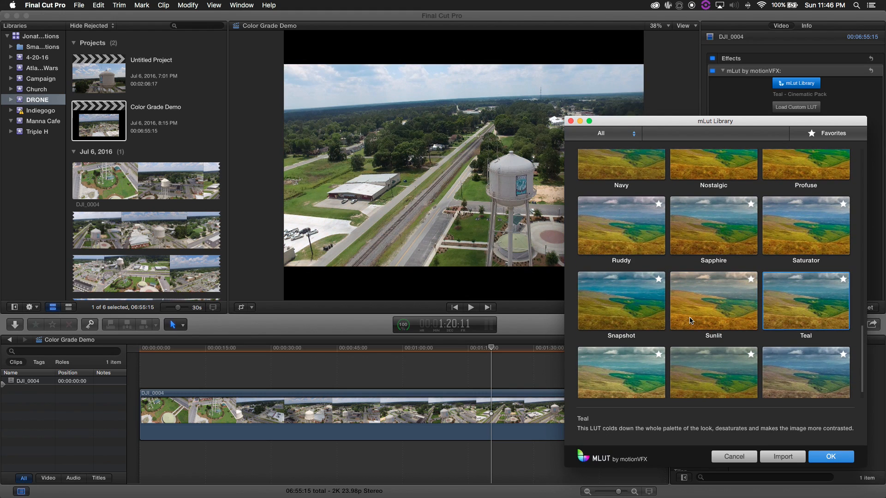
scroll(690, 323, down, 1)
key(Right)
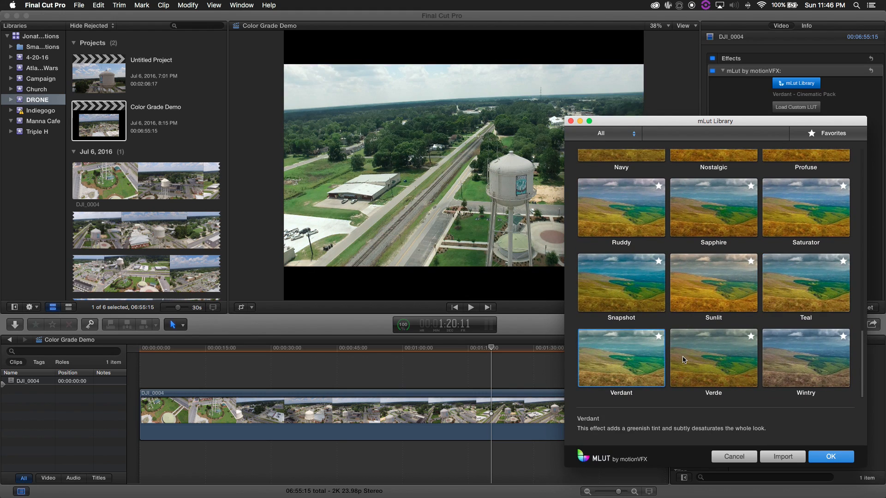
key(Right)
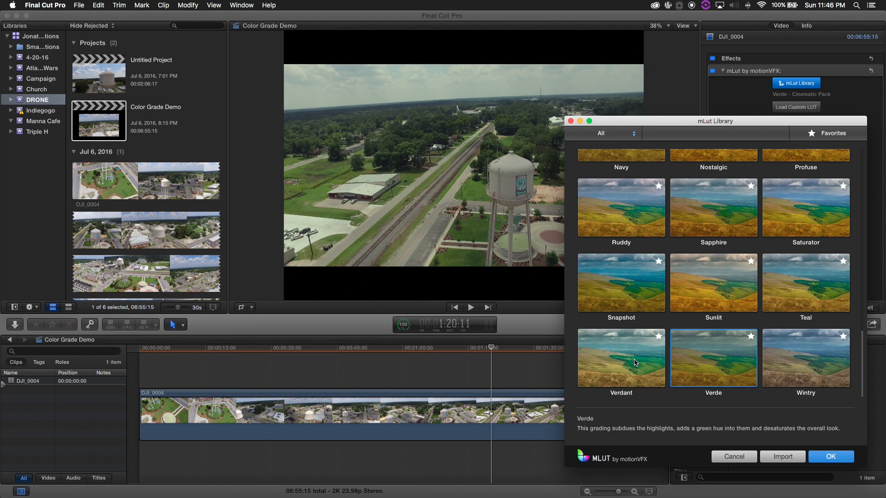
Apply the Verdant LUT from the Cinematic pack to the DJI_0004 clip.
click(635, 362)
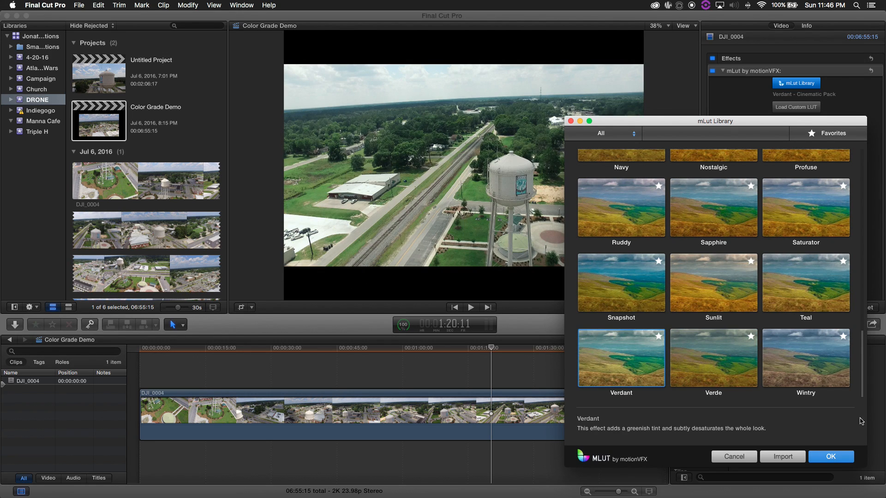
click(830, 457)
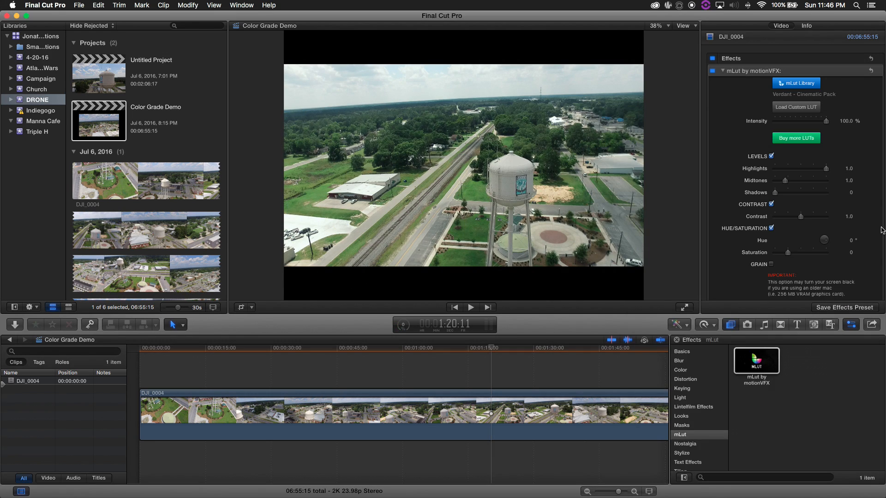
Try the mLut level controls by setting Shadows to 0.06 and adjusting Highlights.
scroll(797, 229, down, 1)
scroll(797, 228, down, 3)
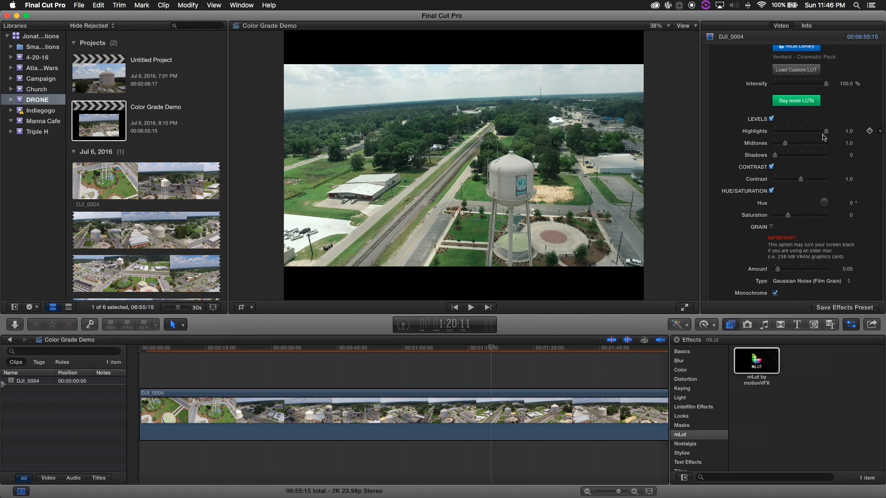
mouse_move(785, 145)
mouse_down()
mouse_move(808, 146)
mouse_move(784, 148)
mouse_move(779, 160)
mouse_up()
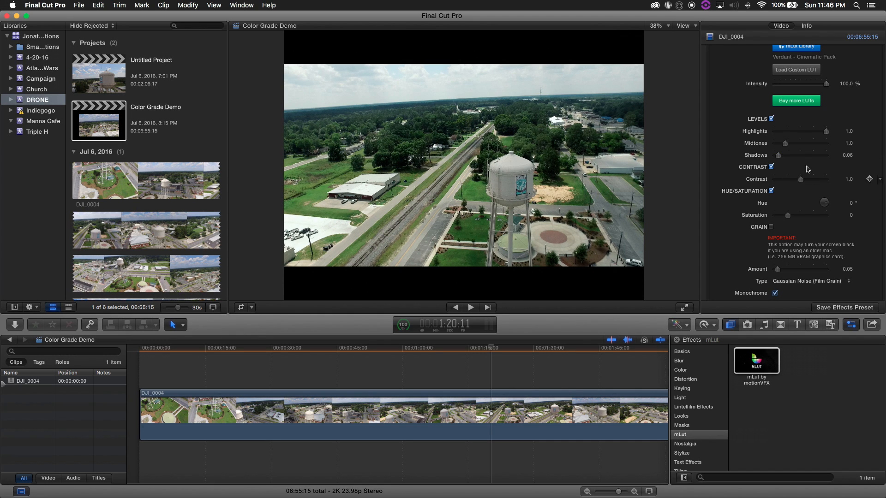
mouse_move(826, 132)
mouse_down()
mouse_move(814, 132)
mouse_move(830, 135)
mouse_up()
Try the mLut film grain by enabling it, lowering its amount to 0 and disabling it again.
scroll(819, 174, down, 3)
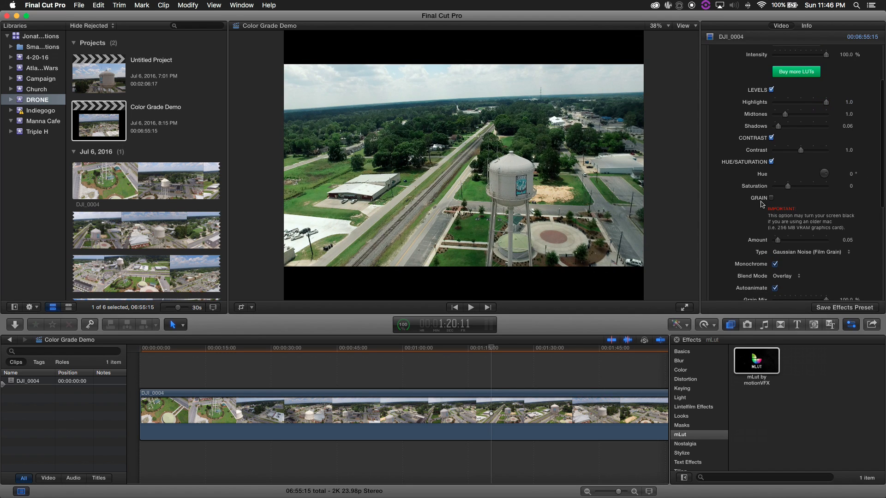
click(771, 198)
mouse_move(778, 241)
mouse_down()
mouse_move(839, 249)
mouse_move(794, 248)
mouse_move(801, 240)
mouse_move(770, 248)
mouse_up()
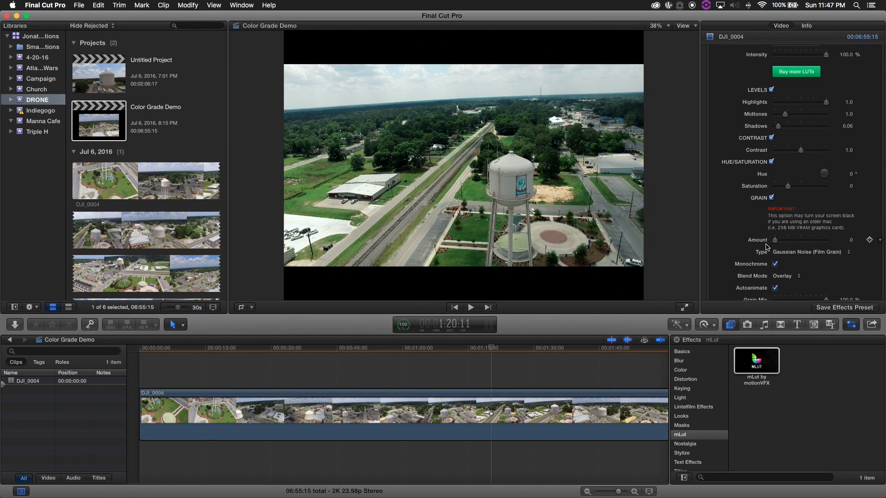
scroll(794, 217, down, 4)
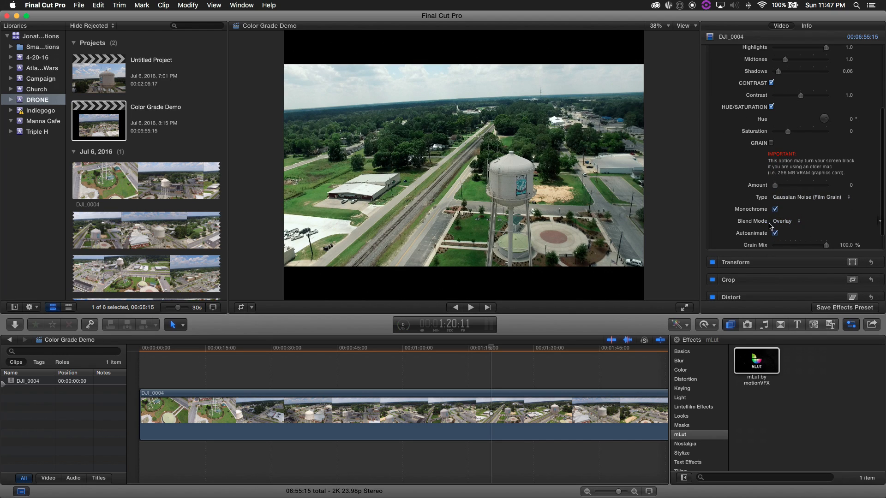
Examine the grain blend mode options and try adjusting the LUT intensity.
click(781, 225)
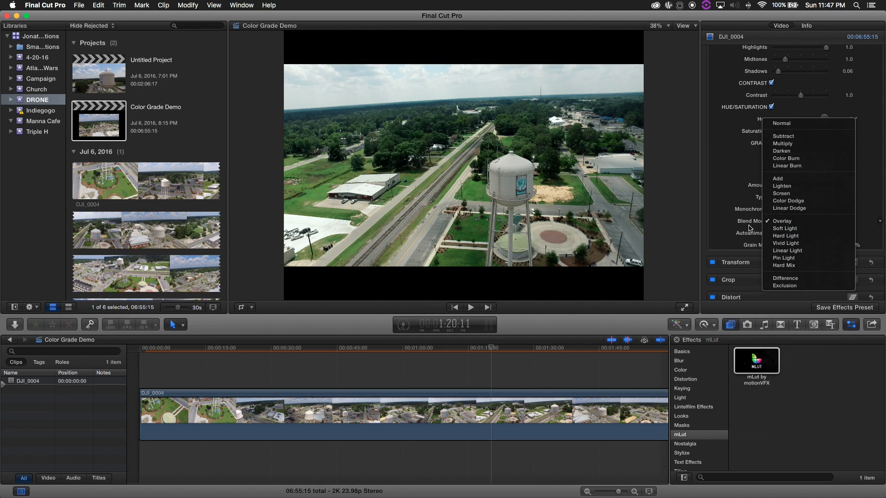
click(735, 225)
scroll(787, 228, down, 2)
scroll(787, 228, down, 3)
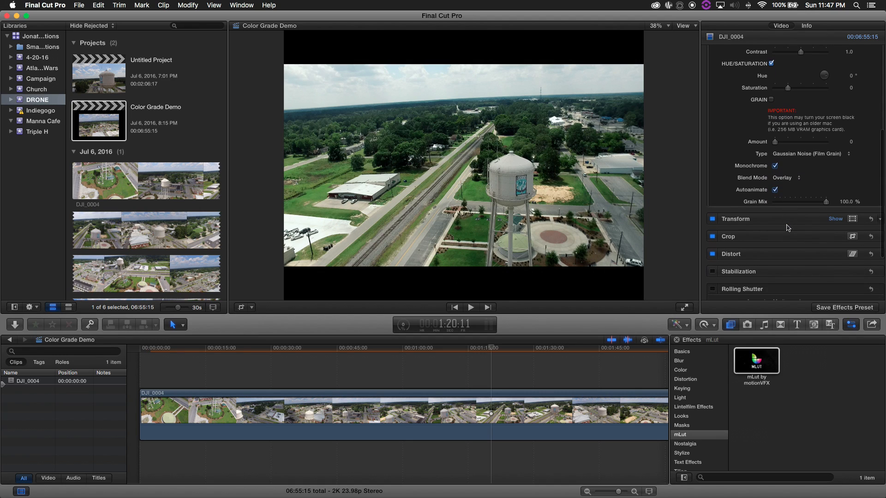
scroll(800, 201, up, 12)
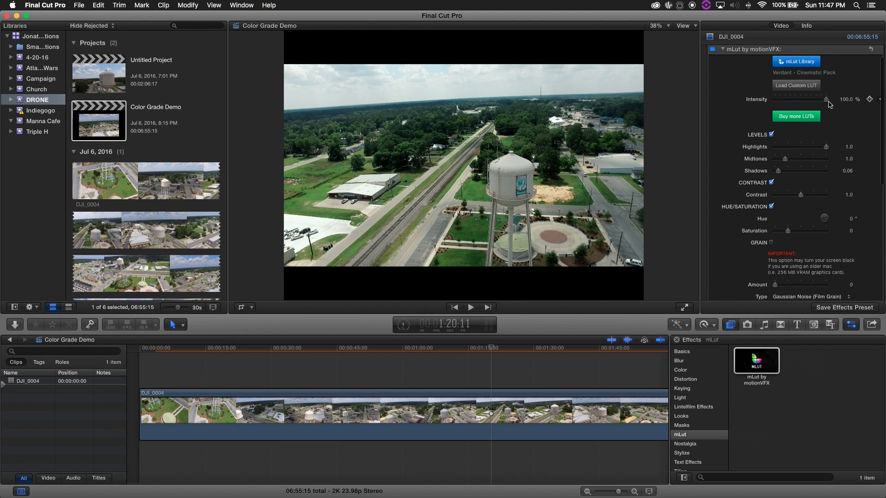
drag(827, 103, 834, 124)
Reset the mLut effect's parameters to their defaults and reconfirm the Verdant LUT in the library.
click(871, 50)
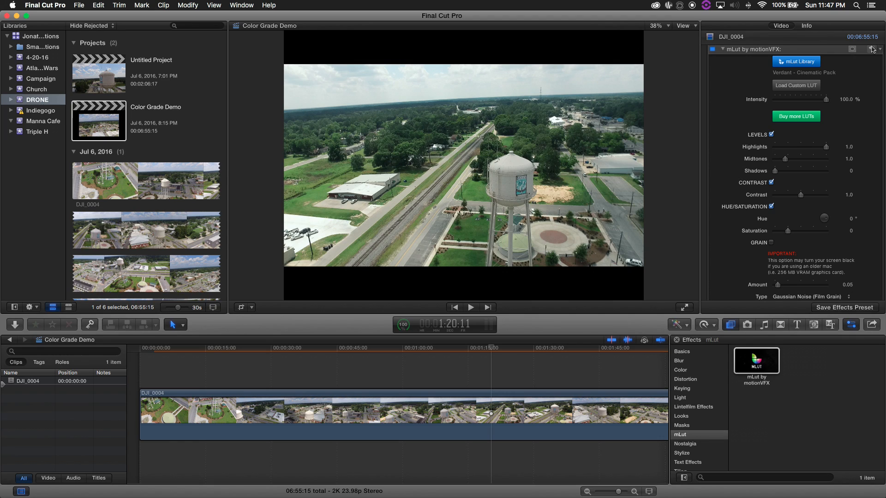
click(800, 62)
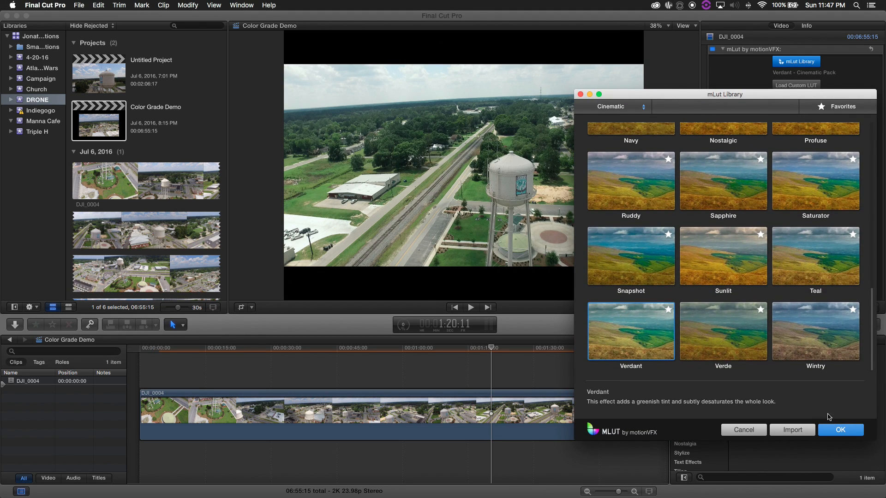
click(833, 431)
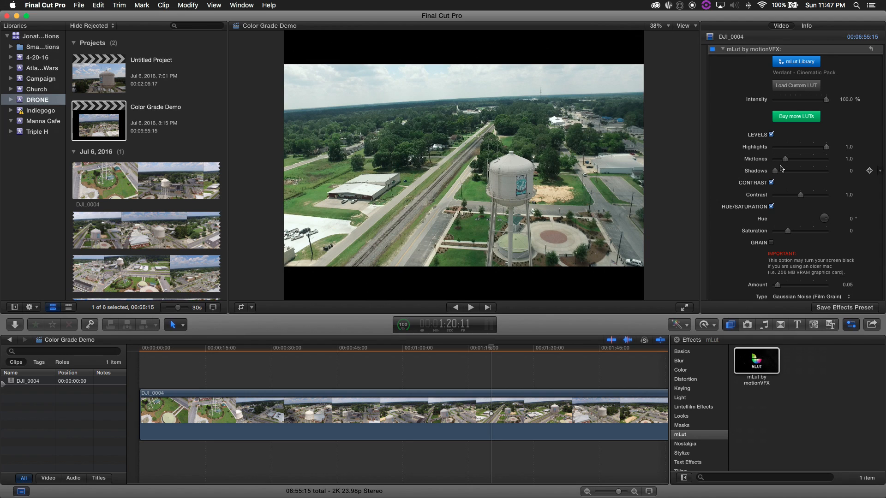
Set the mLut Shadows level to 0.07 to deepen the dark tones of the clip.
mouse_move(777, 172)
mouse_down()
mouse_move(787, 172)
mouse_move(768, 172)
mouse_up()
scroll(789, 230, down, 3)
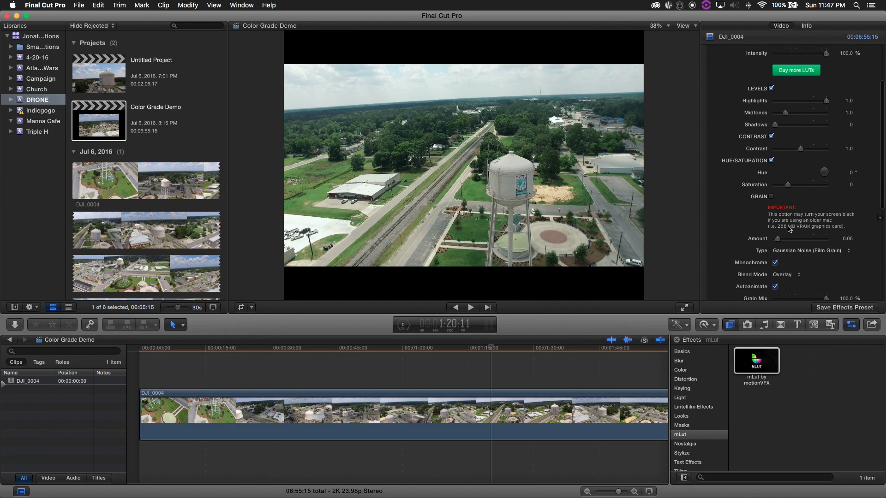
scroll(789, 230, up, 3)
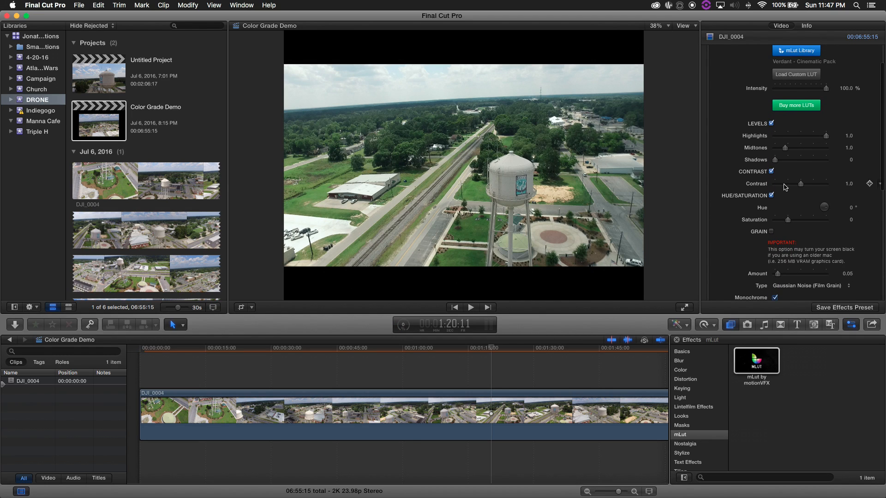
drag(778, 160, 781, 162)
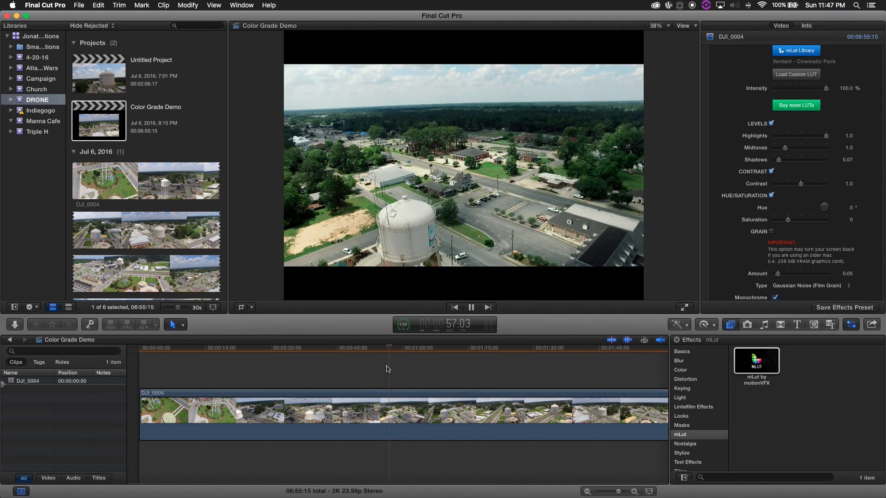
Play back the graded drone clip from around 57 seconds and pause near 1:10 to review the look.
key(space)
key(space)
key(space)
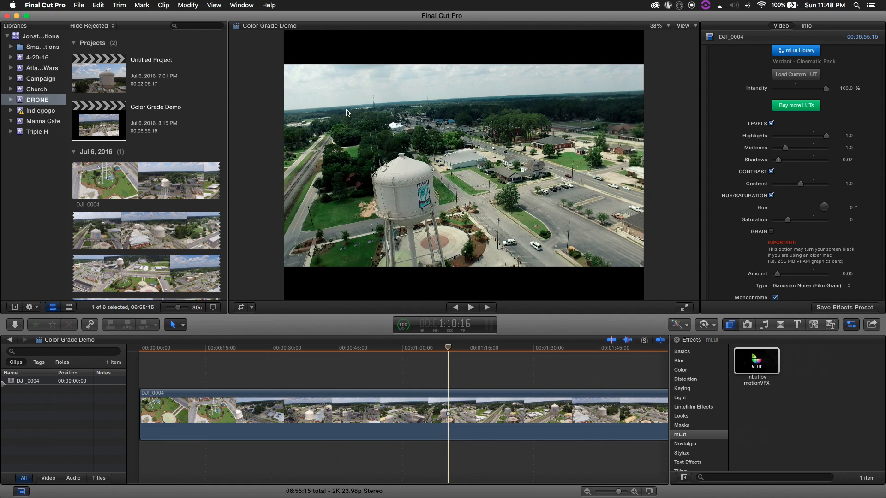
Show the video scopes beside the viewer image.
click(251, 6)
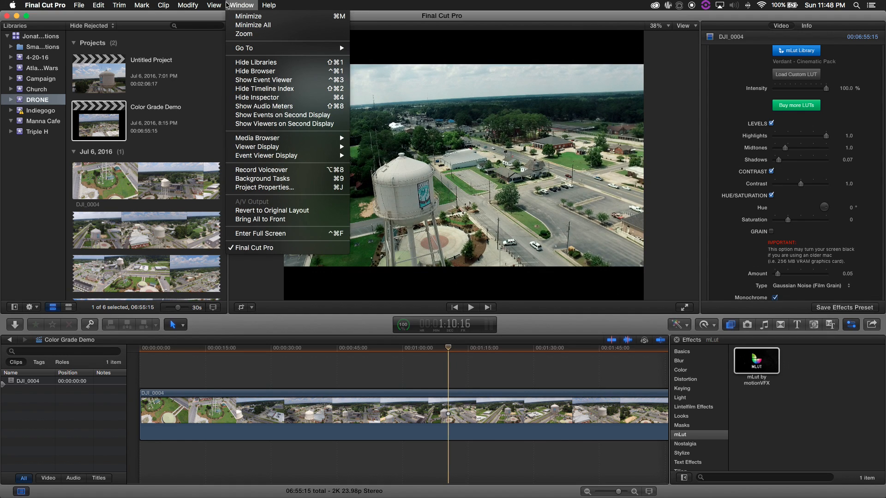
mouse_move(220, 5)
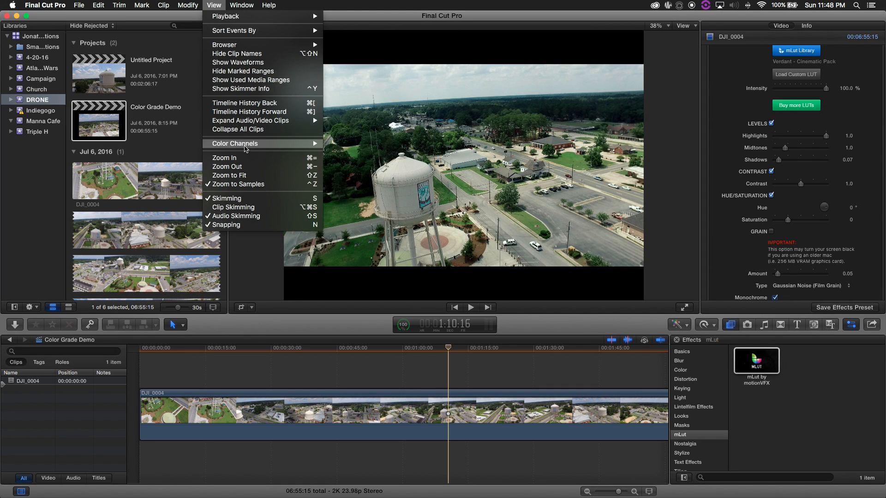
mouse_move(246, 145)
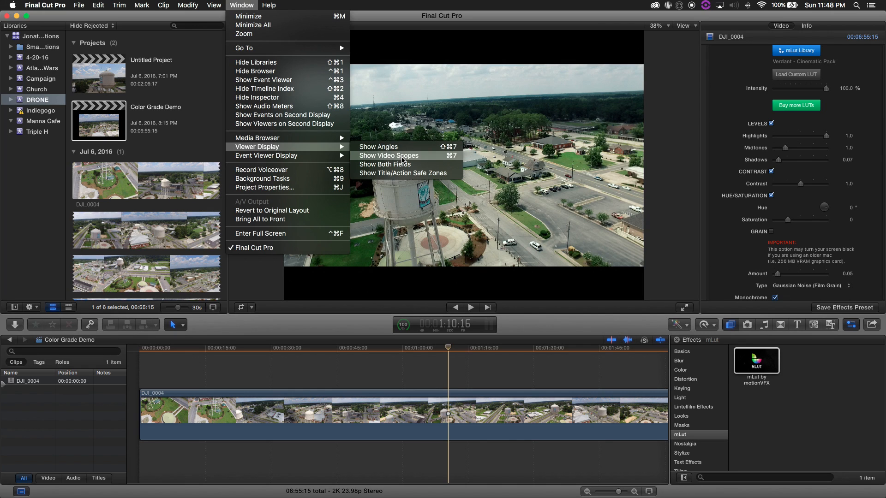
click(402, 156)
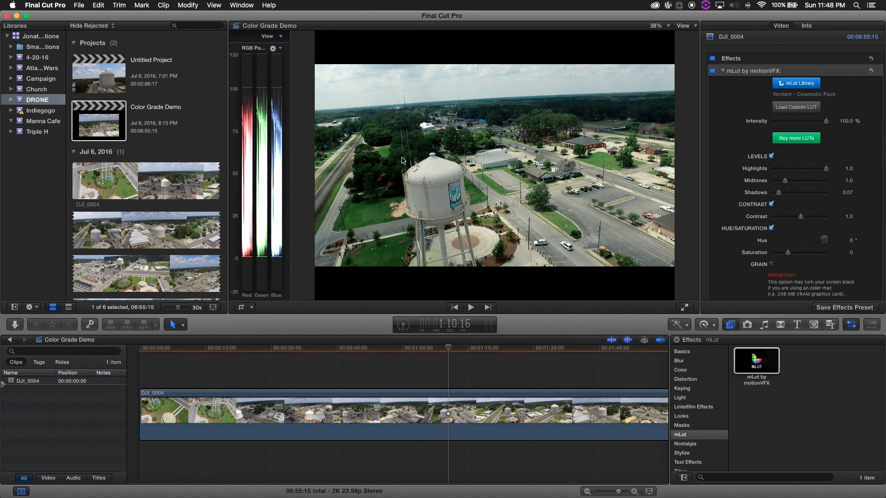
View the footage on the Vectorscope and return the scope to the RGB Parade Waveform.
click(275, 38)
click(275, 39)
click(273, 48)
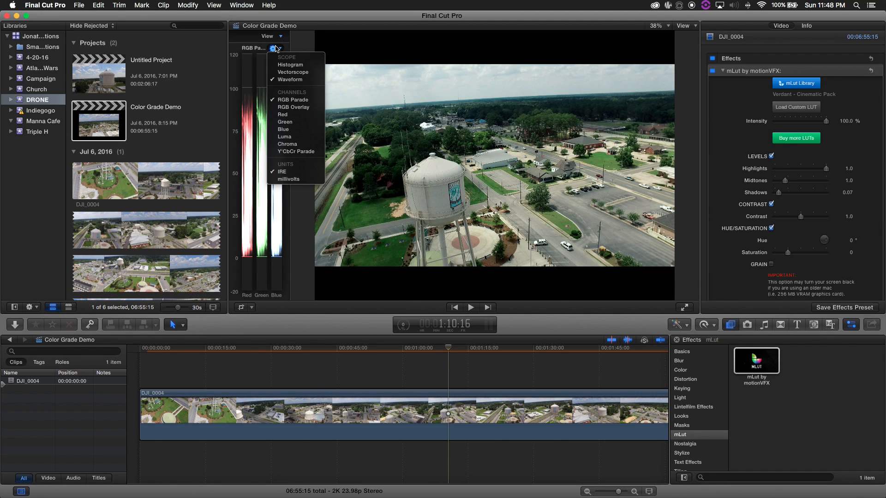
click(295, 72)
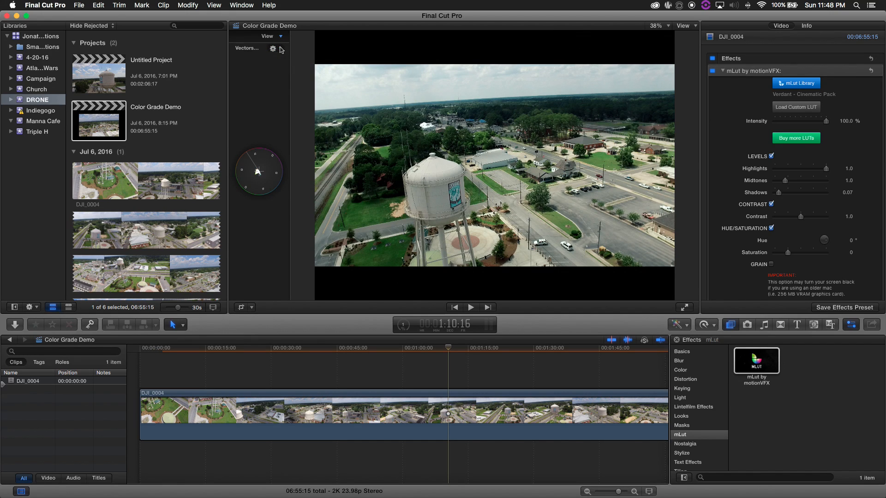
click(278, 48)
click(289, 80)
Compare the Histogram and Vectorscope readings of the frame, ending on the Waveform scope.
click(279, 49)
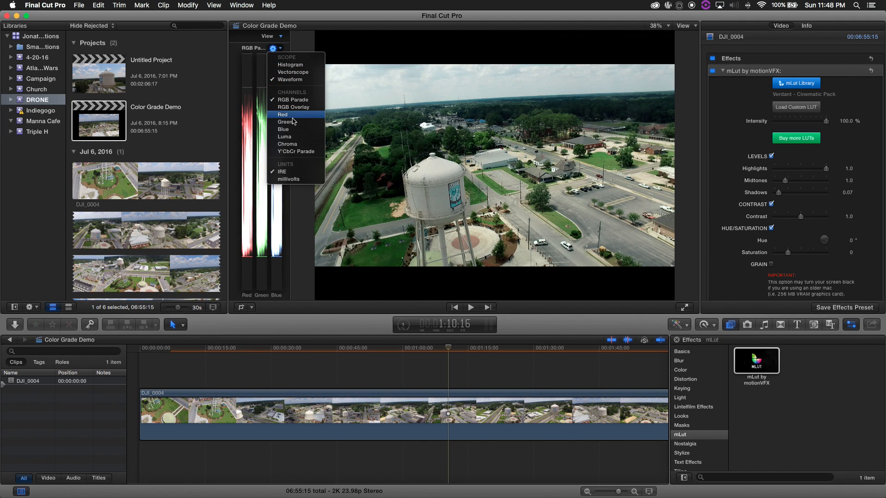
click(290, 65)
click(280, 49)
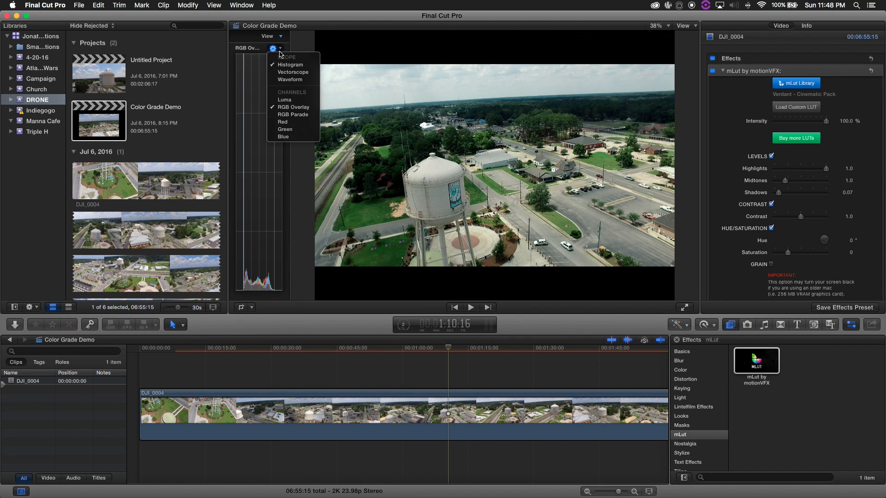
click(291, 72)
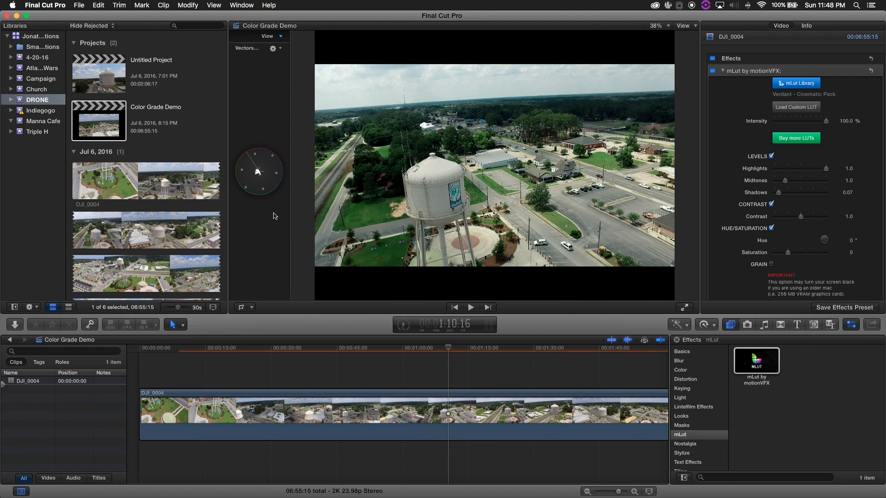
click(280, 48)
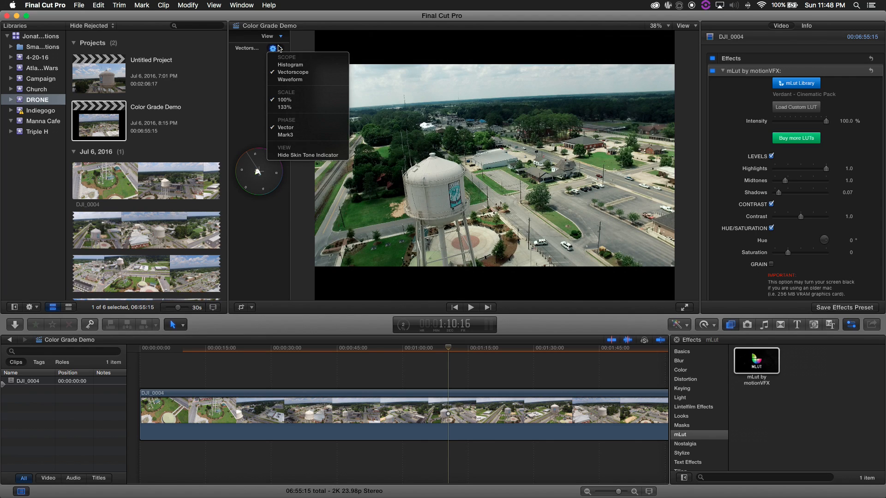
click(288, 79)
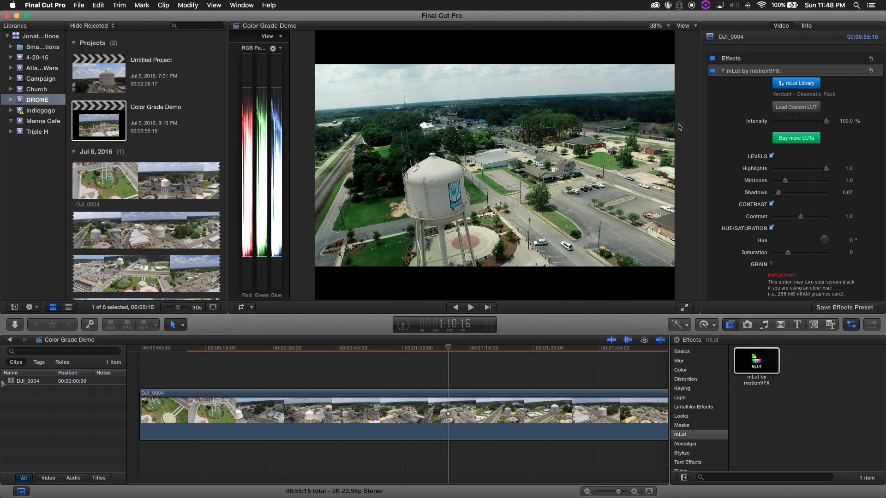
Collapse the mLut effect's parameters and list all video effects in the effects browser.
click(724, 71)
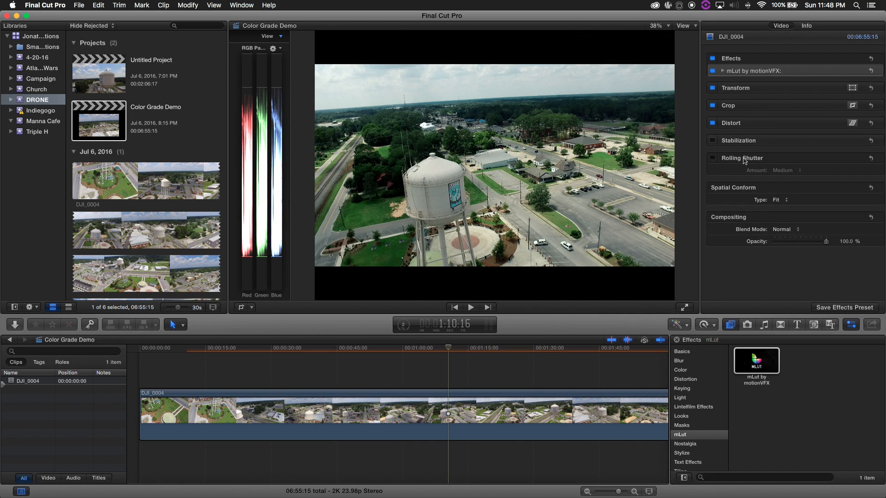
scroll(692, 375, up, 3)
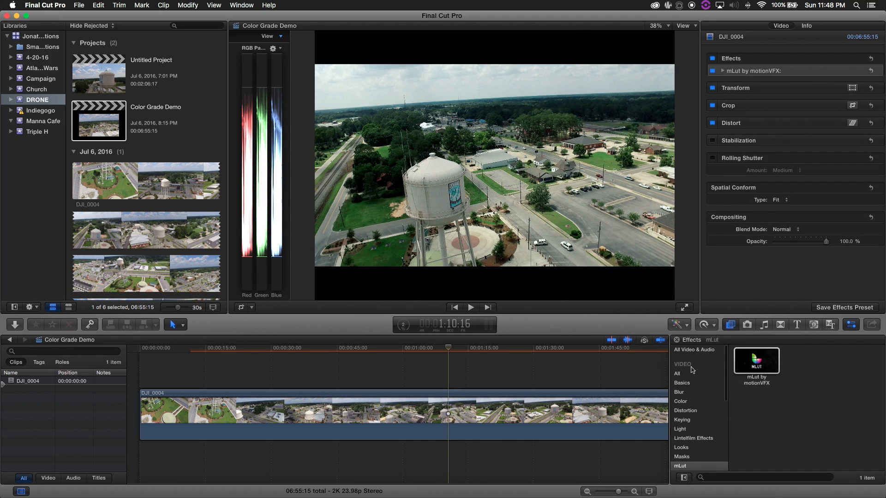
click(686, 374)
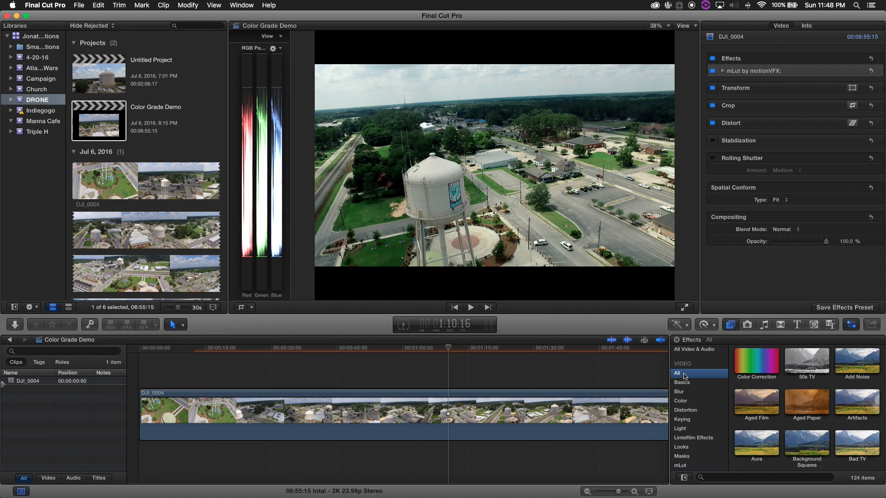
Apply the Color Correction effect to the DJI_0004 timeline clip and open its color board.
drag(756, 362, 548, 424)
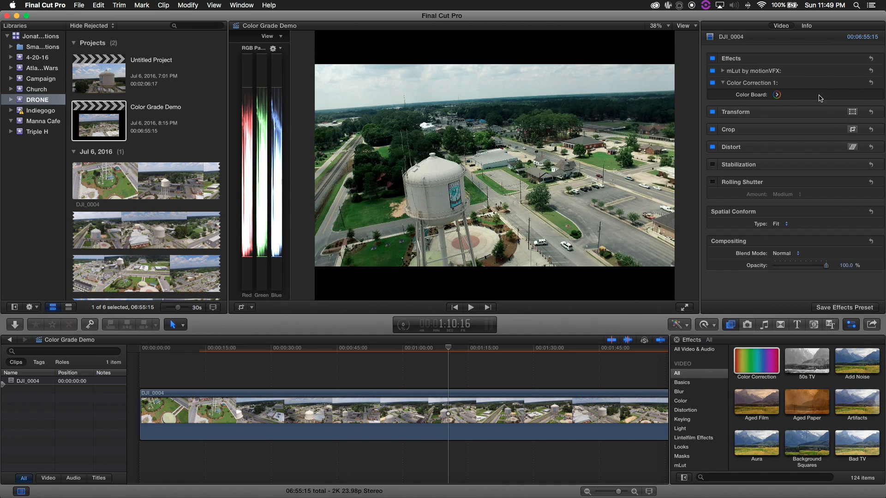
click(778, 95)
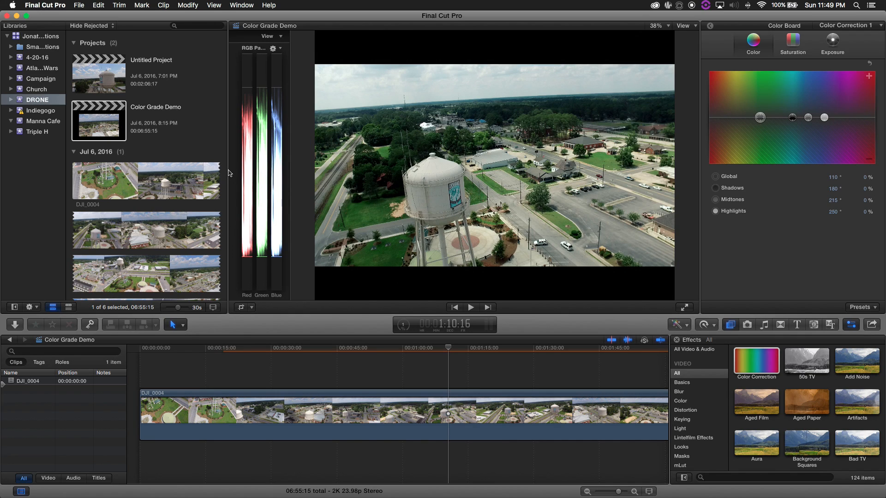
Collapse the Projects and Jul 6, 2016 groups in the event browser.
click(74, 45)
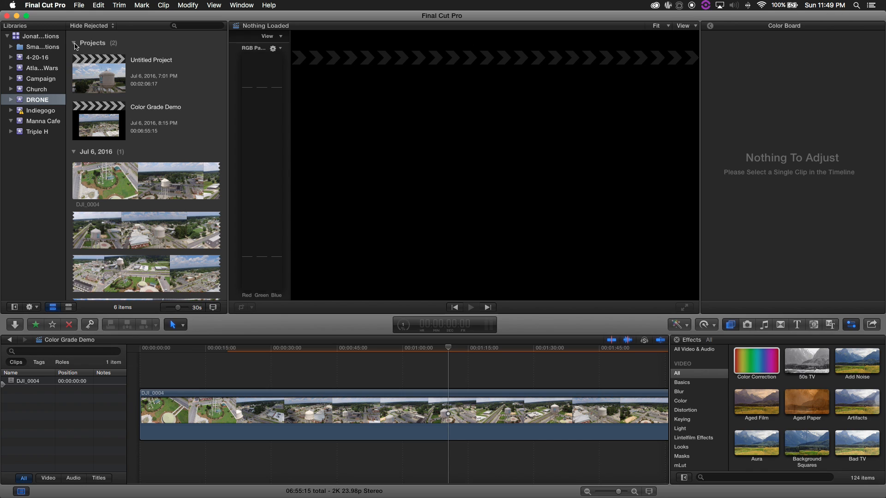
click(74, 44)
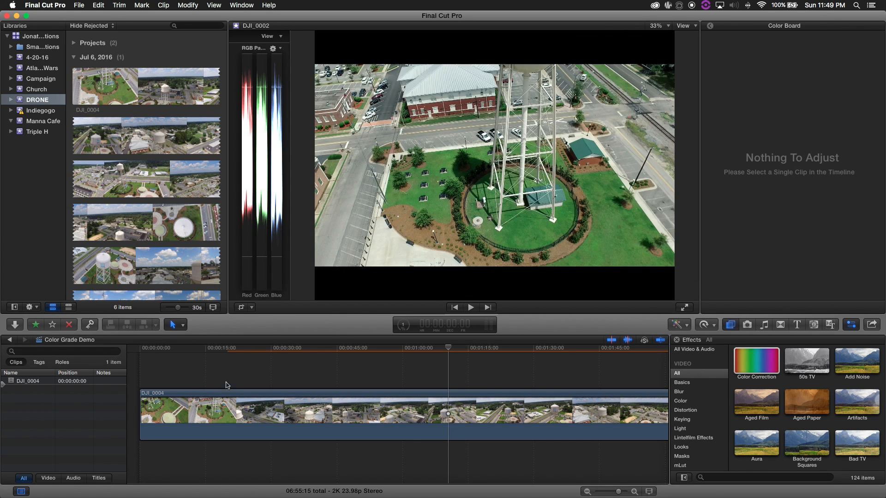
click(74, 58)
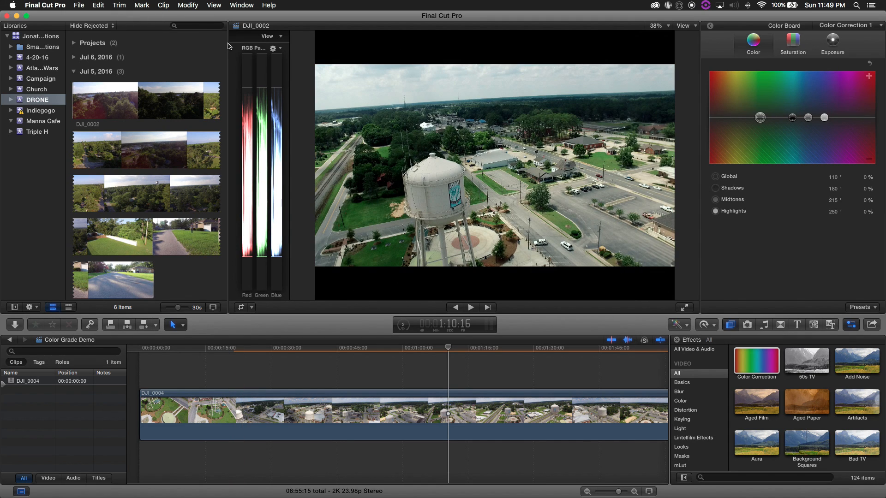
Narrow the event browser and widen the RGB Parade scope beside the viewer image.
drag(228, 59, 196, 81)
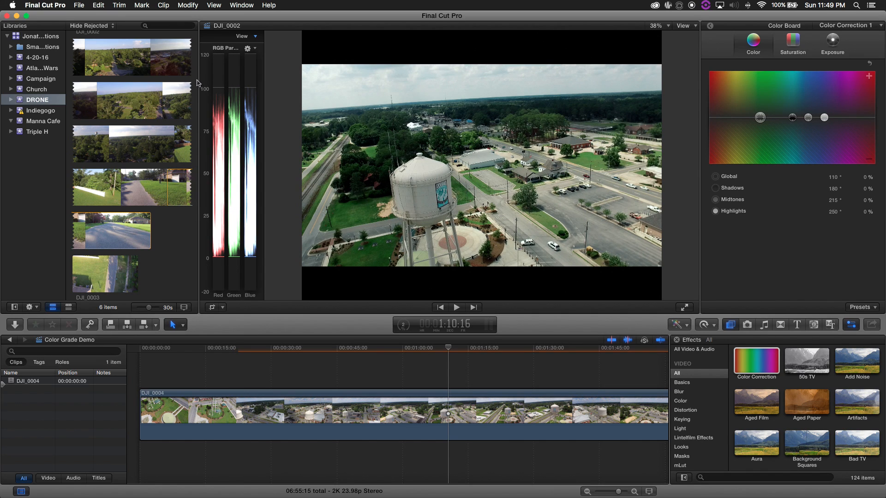
click(198, 83)
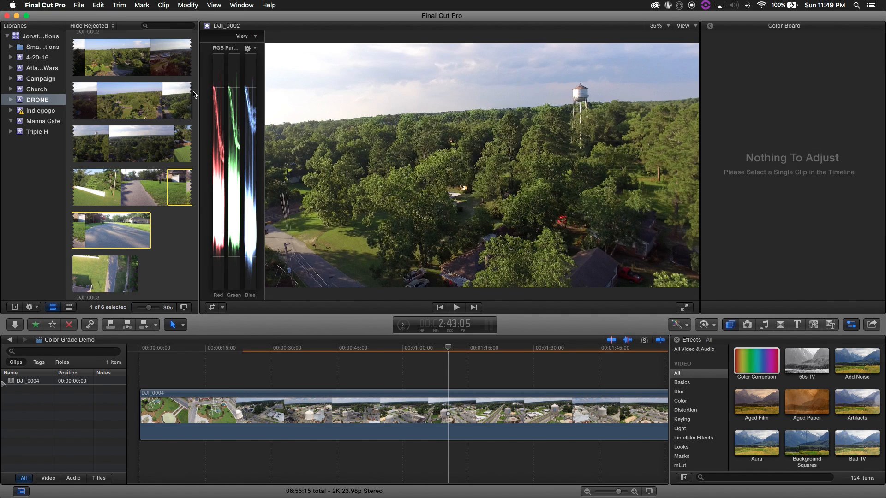
drag(200, 95, 186, 94)
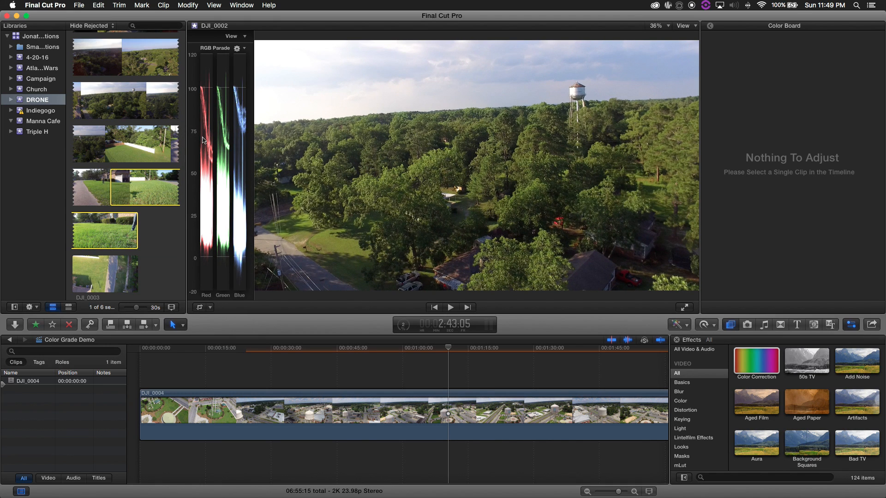
drag(253, 155, 354, 172)
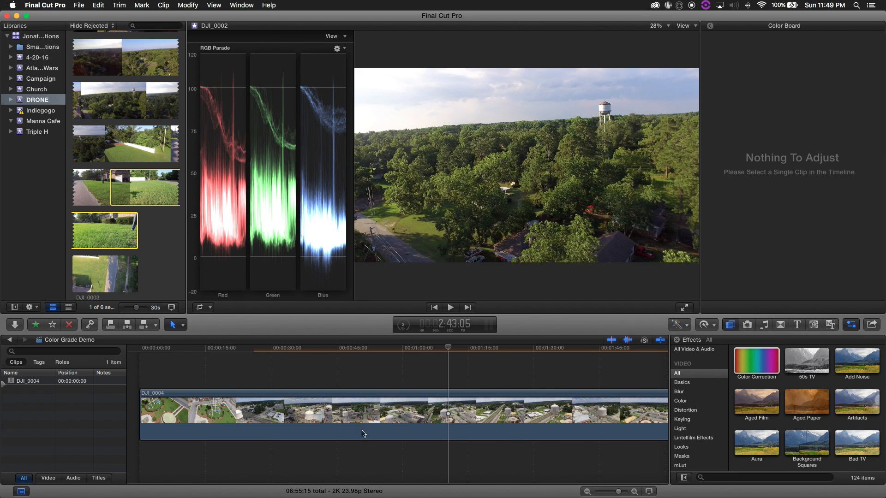
Tint the DJI_0004 clip's highlights at 249° and 5%, midtones at 212° and 11%, and shadows at 172° and -1%.
click(360, 422)
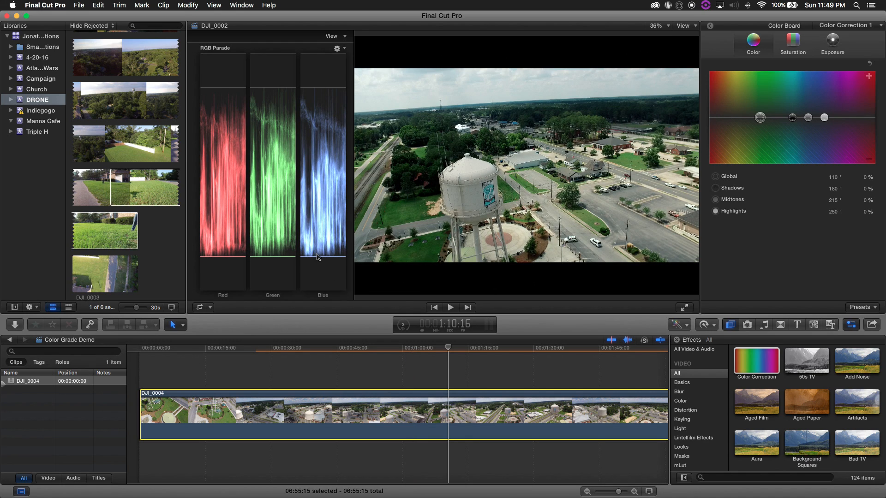
click(663, 259)
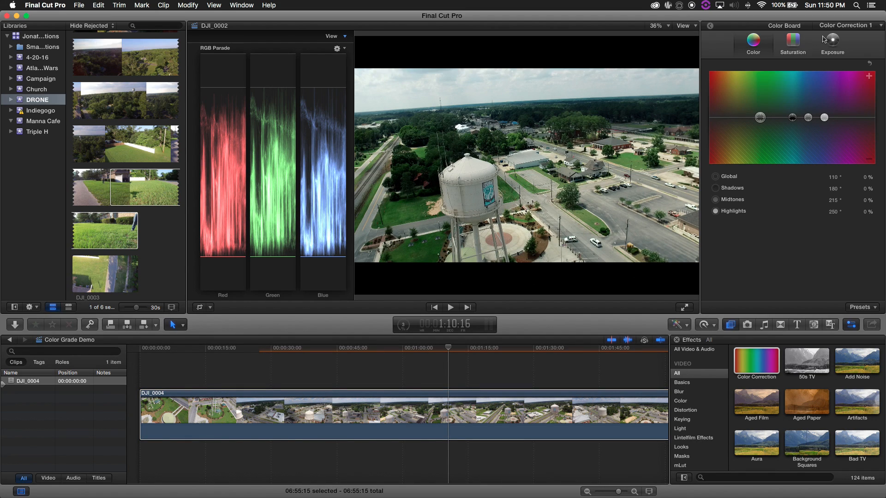
click(797, 44)
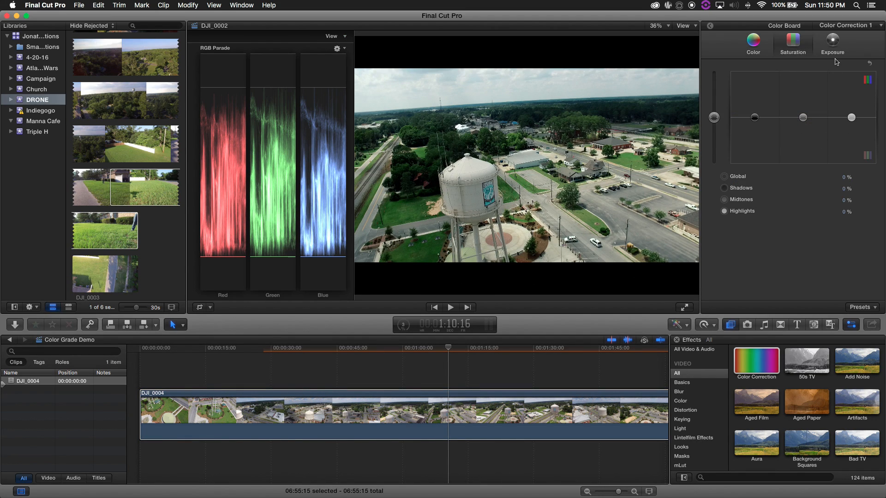
click(758, 42)
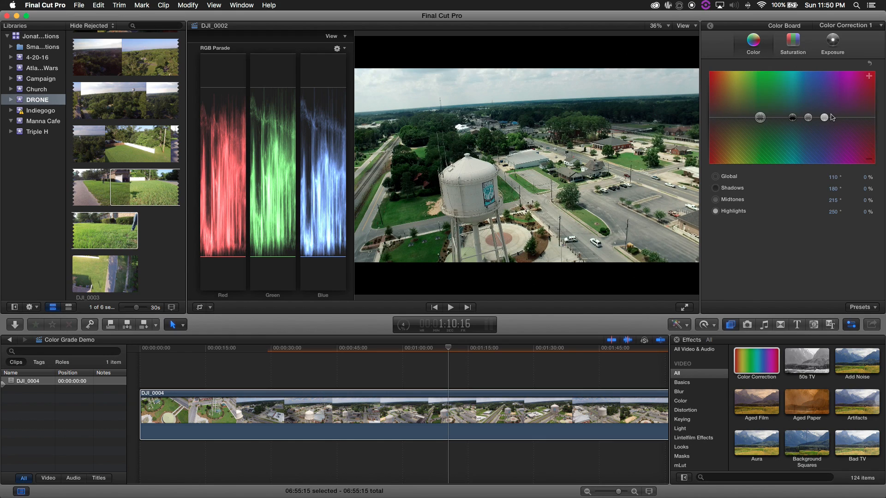
mouse_move(826, 118)
mouse_down()
mouse_move(825, 102)
mouse_move(802, 113)
mouse_move(767, 104)
mouse_move(826, 121)
mouse_move(810, 113)
mouse_up()
drag(588, 416, 589, 415)
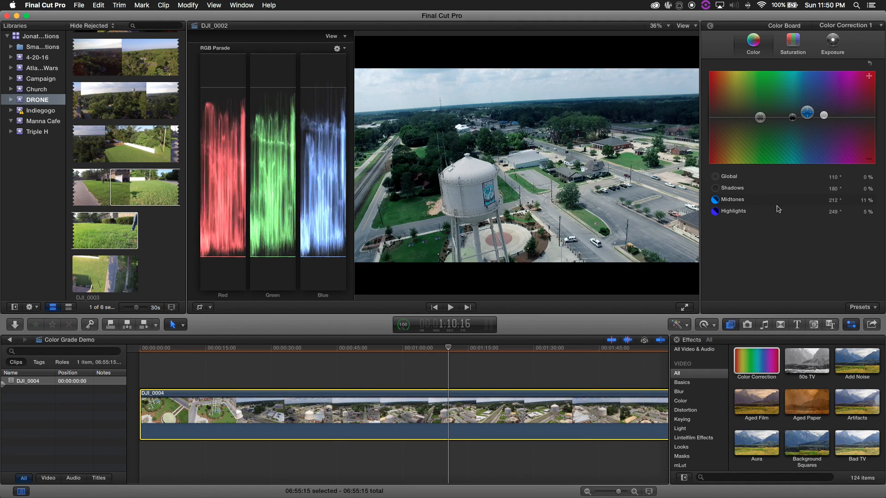
drag(790, 117, 779, 119)
At 1:41:03, set the color to 111° and -3% globally, 213° and -2% for midtones, and 251° and 4% for highlights.
click(582, 368)
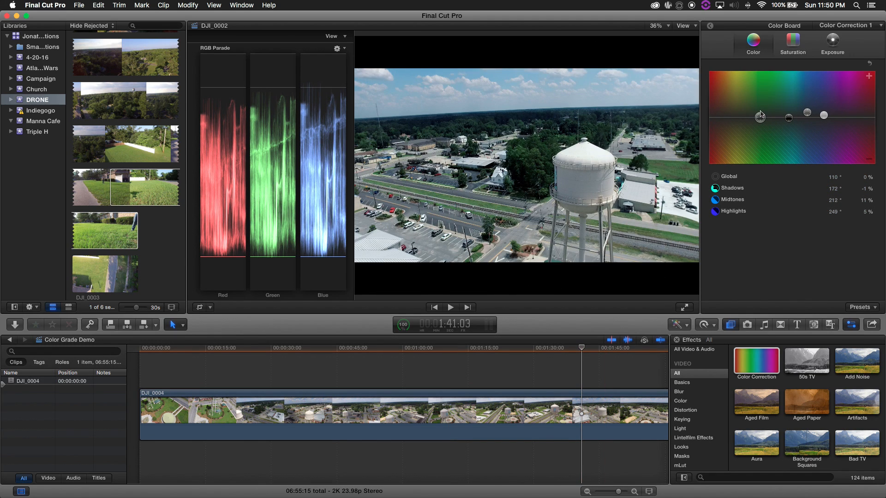
drag(760, 117, 809, 121)
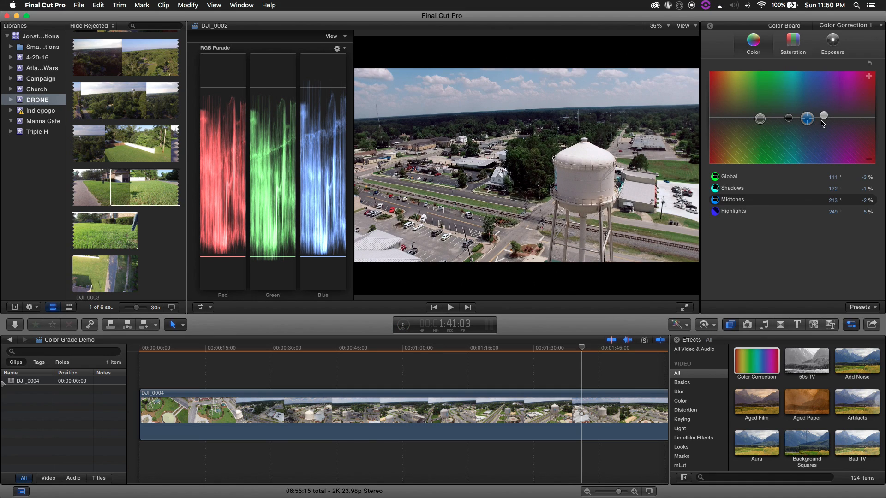
click(823, 116)
drag(824, 121, 825, 120)
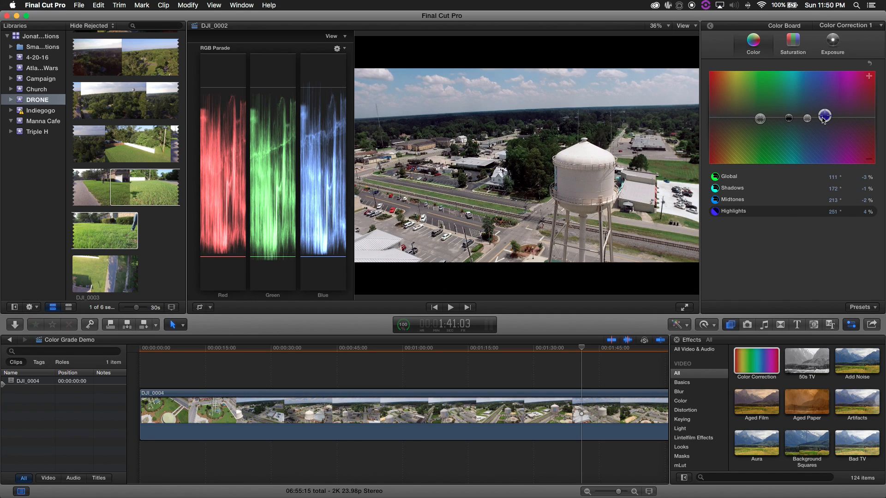
click(729, 131)
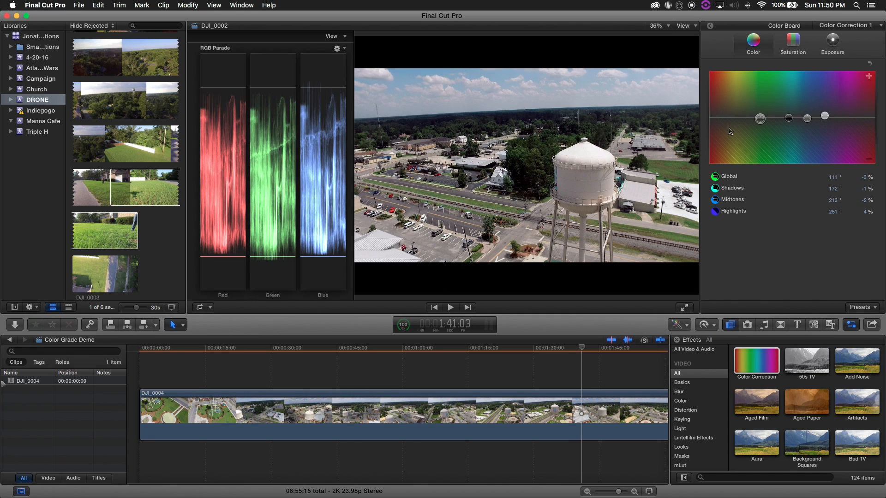
Lower the highlights saturation to -3% and the global saturation to -27%.
click(798, 44)
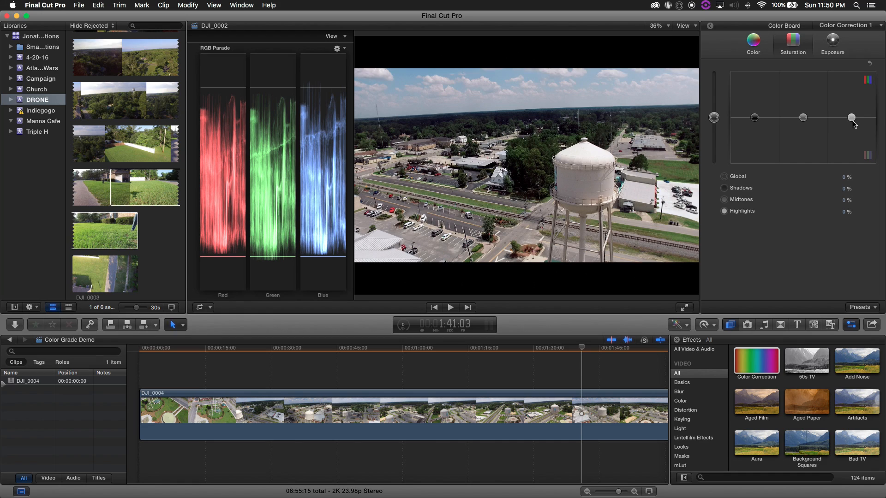
mouse_move(851, 118)
mouse_down()
mouse_move(852, 96)
mouse_move(849, 120)
mouse_up()
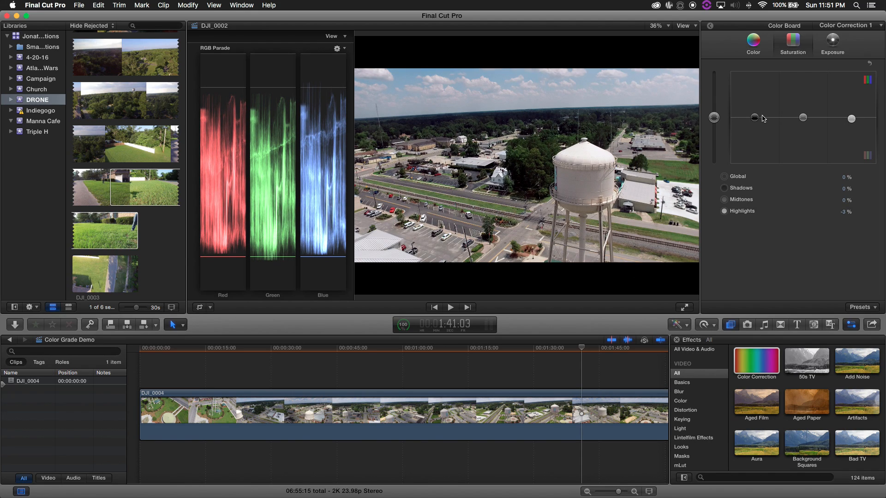
click(757, 120)
drag(756, 119, 715, 136)
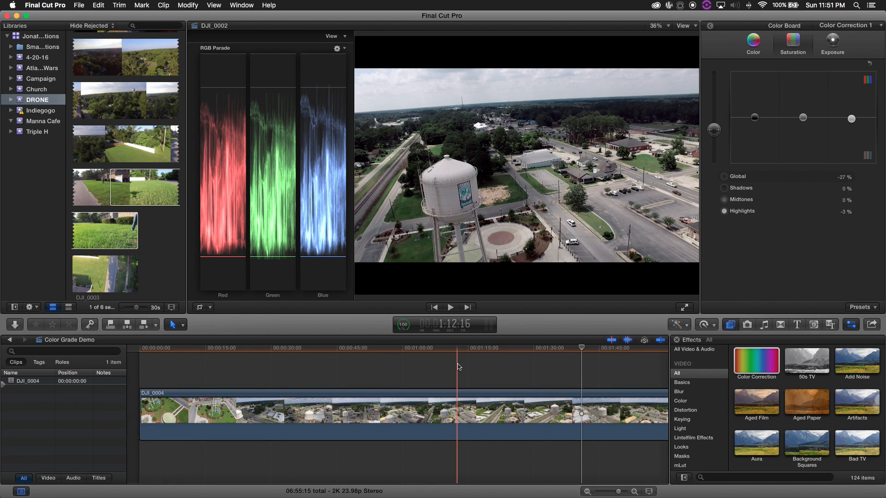
At 1:12:16, lower the exposure to -1% for highlights, -4% for shadows and -7% globally.
click(457, 372)
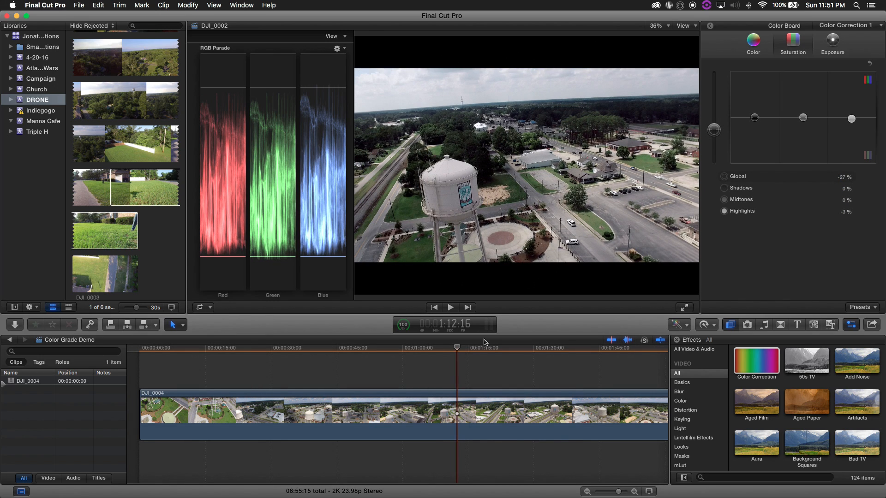
click(833, 46)
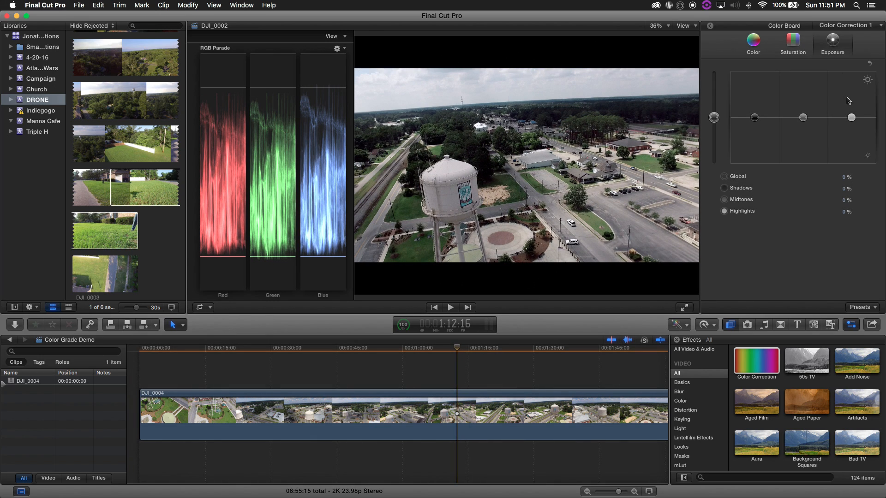
mouse_move(852, 116)
mouse_down()
mouse_move(851, 104)
mouse_move(850, 118)
mouse_up()
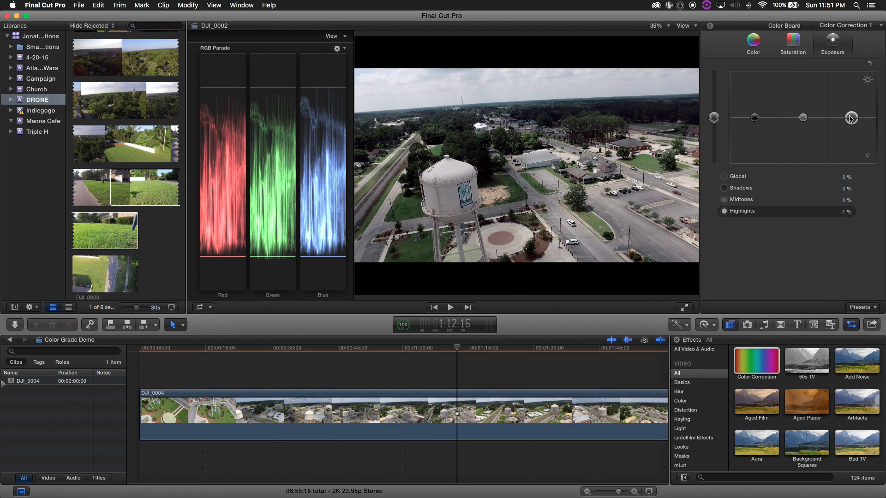
click(755, 118)
drag(756, 116, 756, 123)
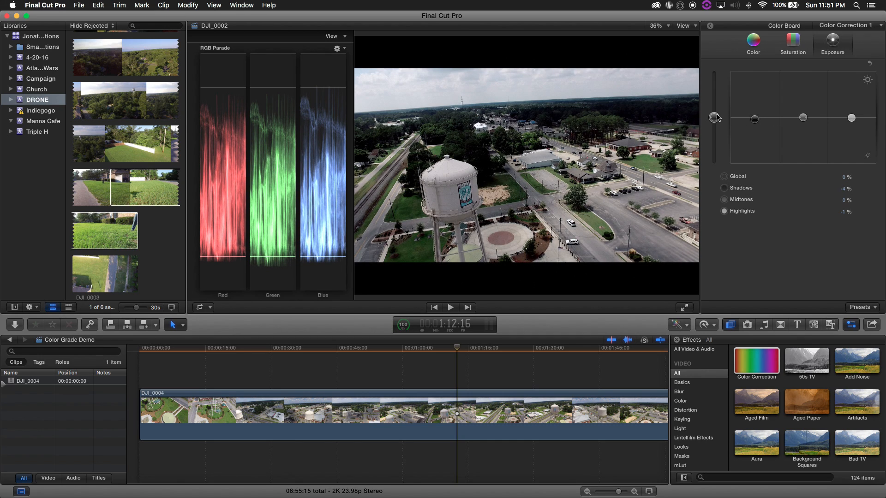
drag(714, 118, 715, 122)
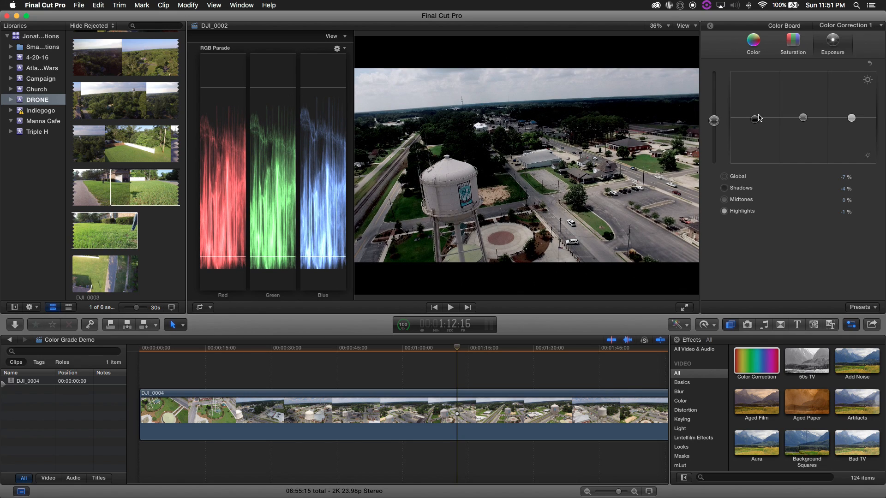
Raise the exposure to 5% for shadows, 9% for midtones and 16% for highlights, giving the timeline area slightly more height.
drag(755, 119, 802, 117)
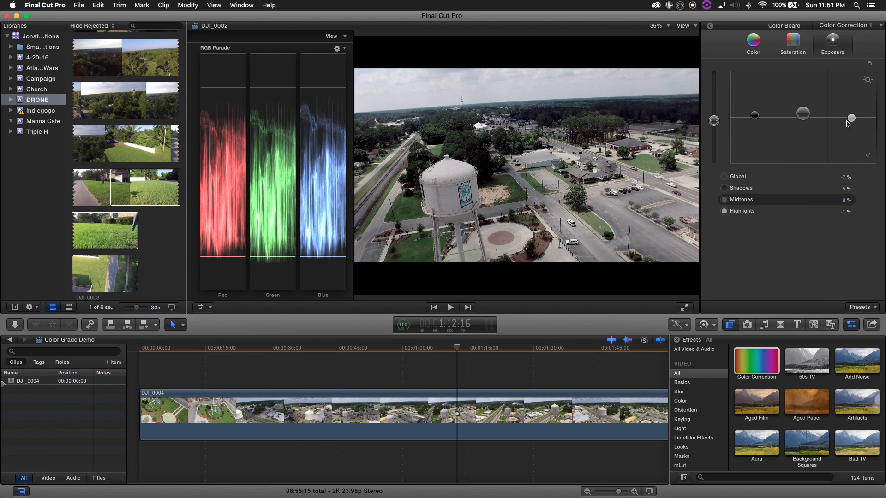
drag(664, 311, 664, 304)
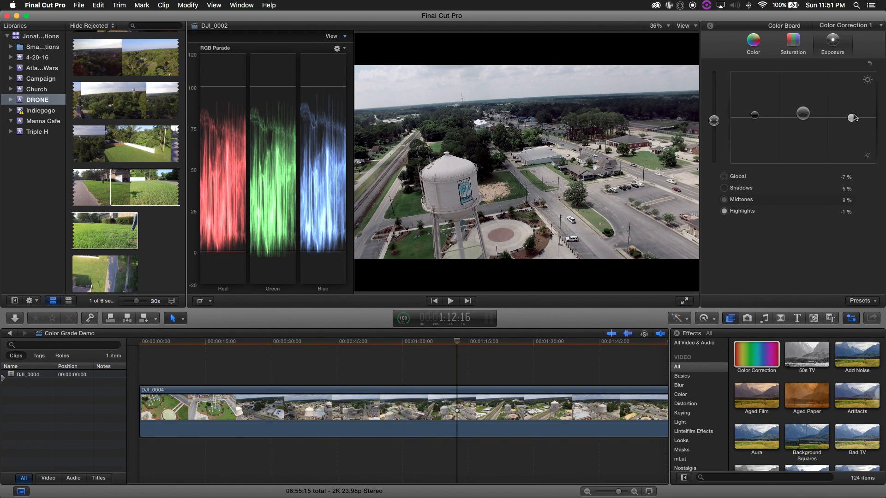
drag(854, 117, 854, 112)
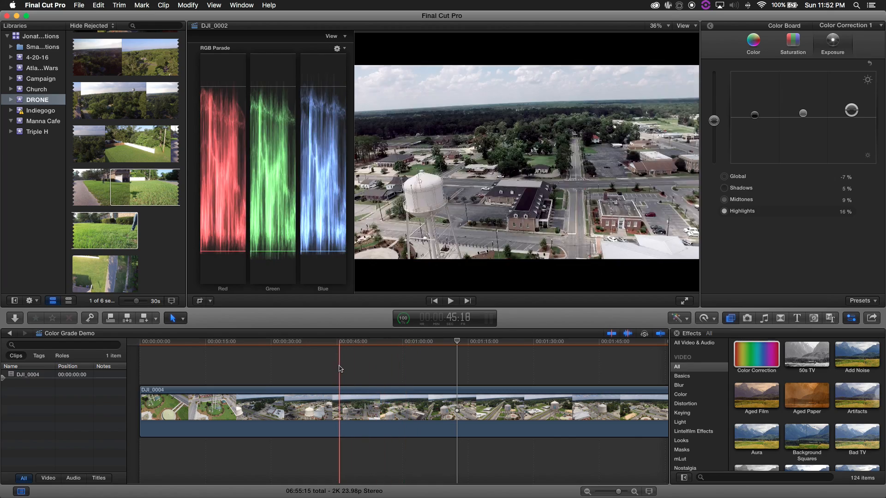
Play the graded footage from about 45 seconds and compare it with the ungraded grass shot in DJI_0002.
key(space)
key(space)
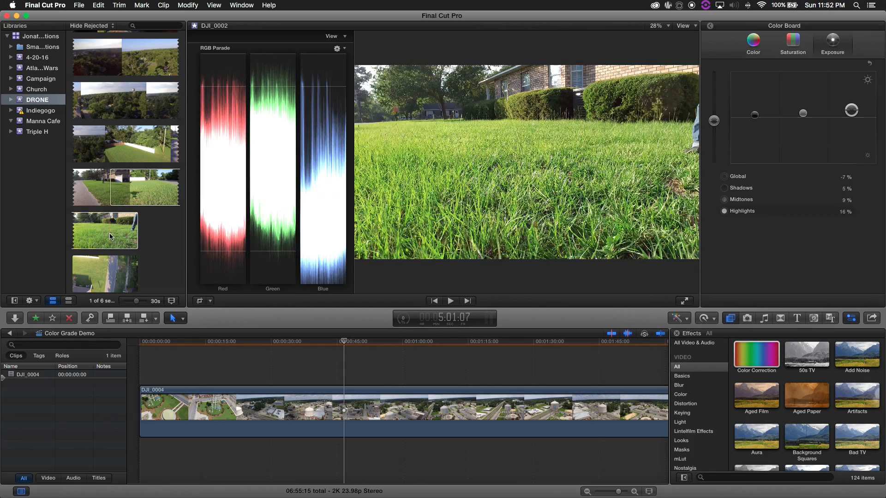
click(109, 233)
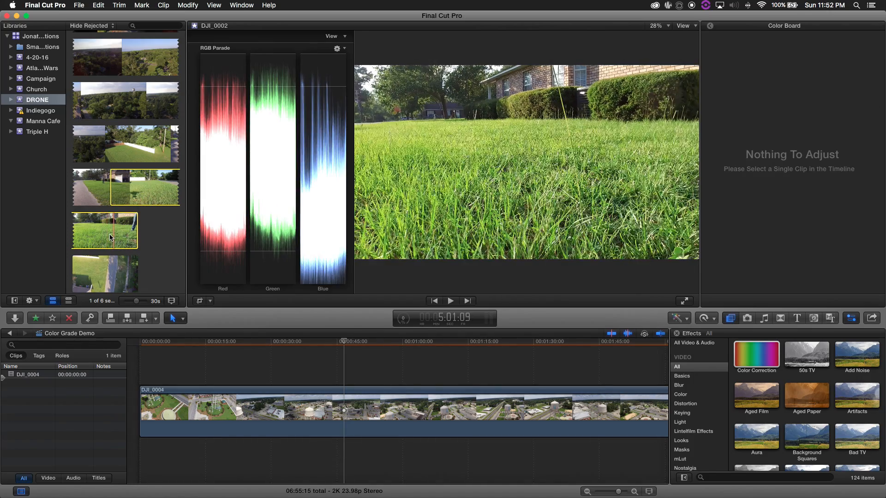
click(369, 415)
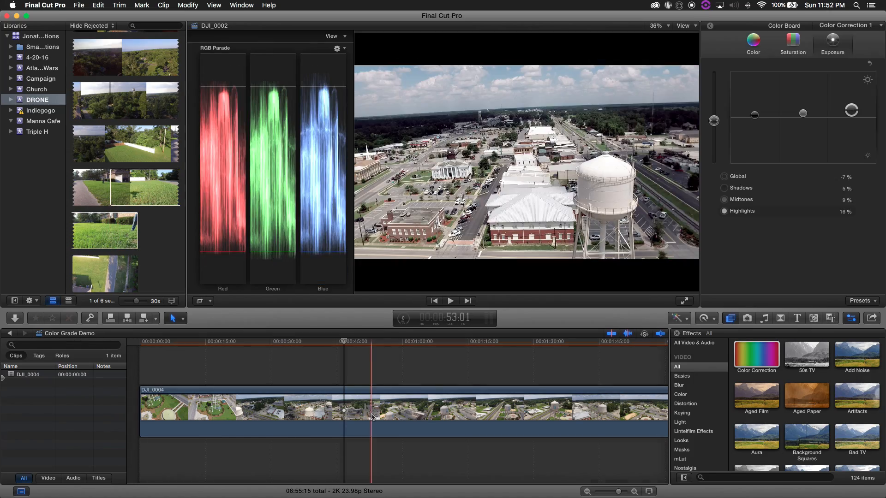